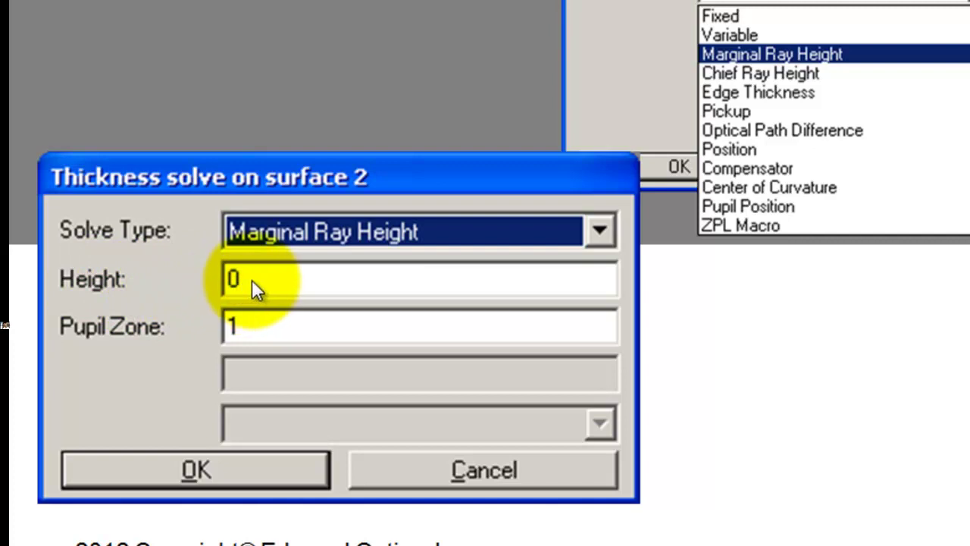
Step: Show slide 5, 'What has the marginal ray solve done?', with the Marginal Ray Height thickness solve
click(247, 323)
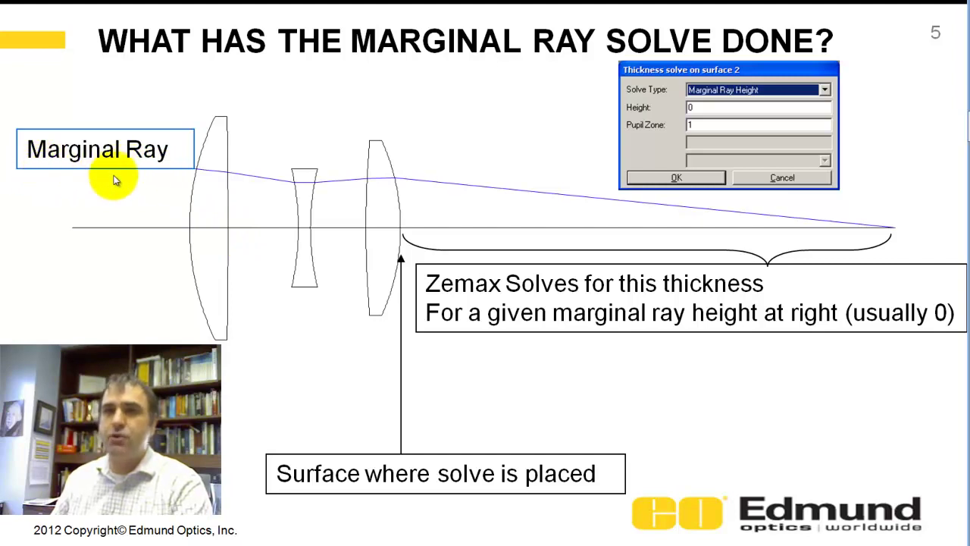
Step: Advance to slide 6, covering Quick Focus and Quick Adjust under Tools > Miscellaneous
click(296, 184)
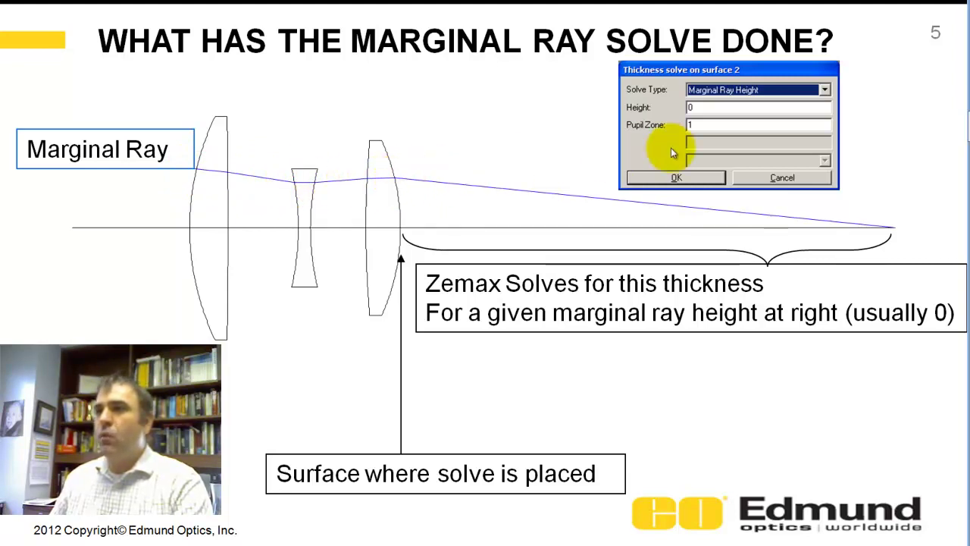
click(400, 228)
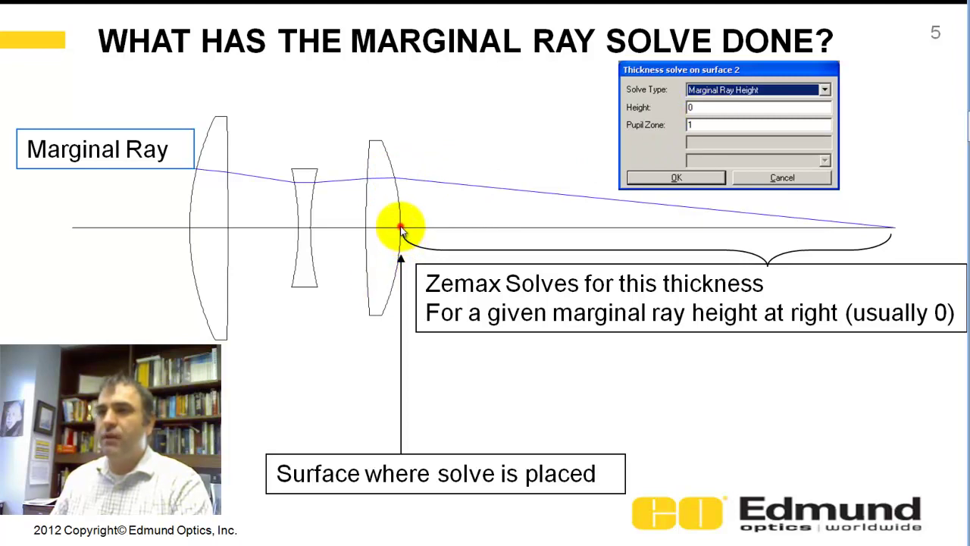
click(693, 125)
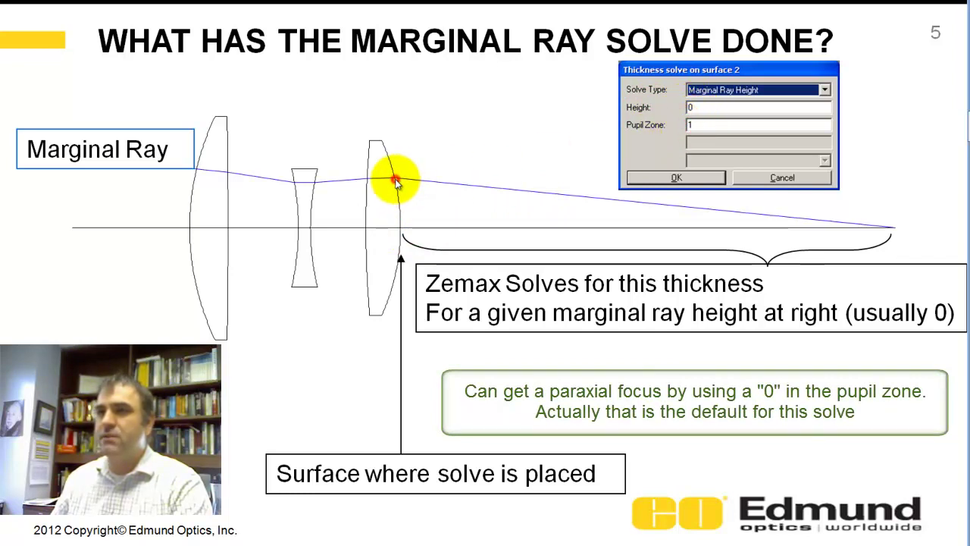
click(406, 179)
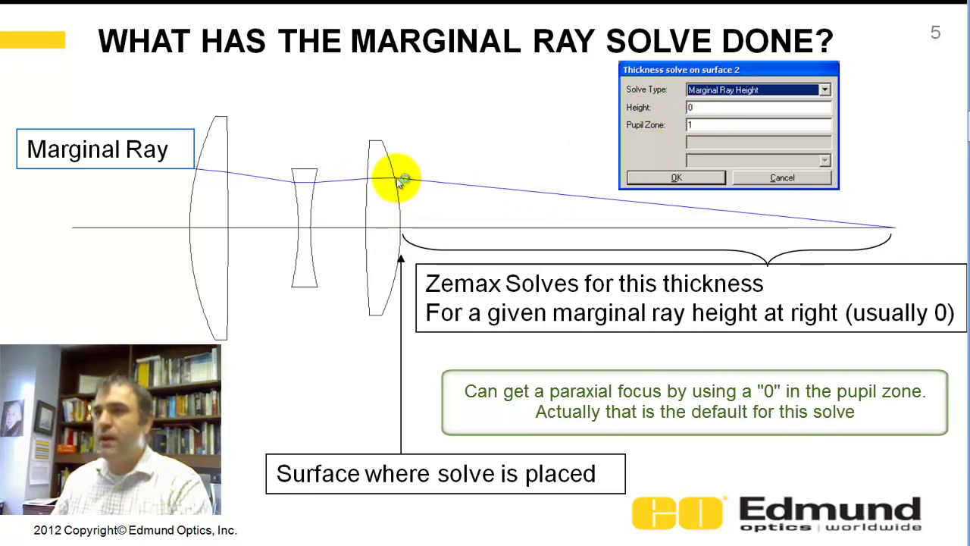
click(483, 227)
click(897, 229)
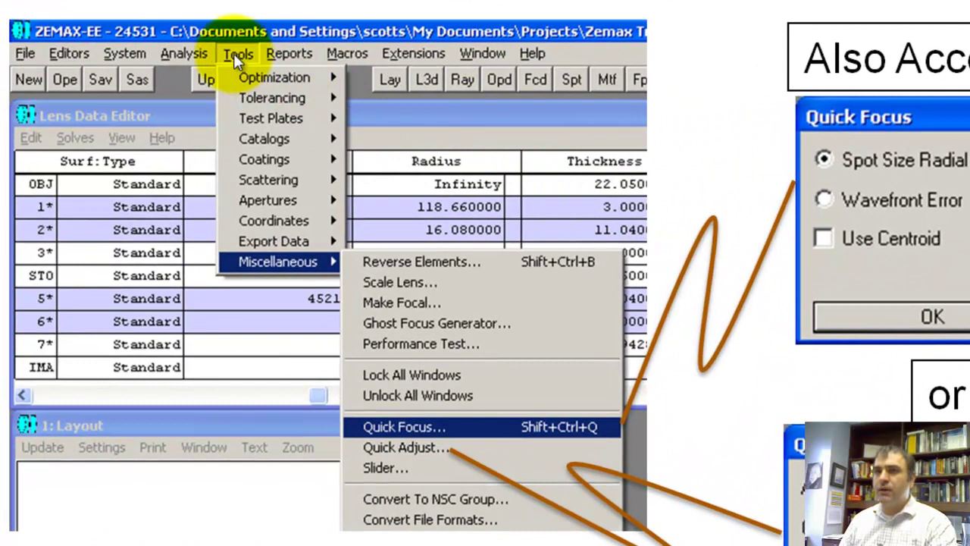
Step: Advance to slide 7, showing the Slider dialog for viewing the lens under varying conditions
click(223, 65)
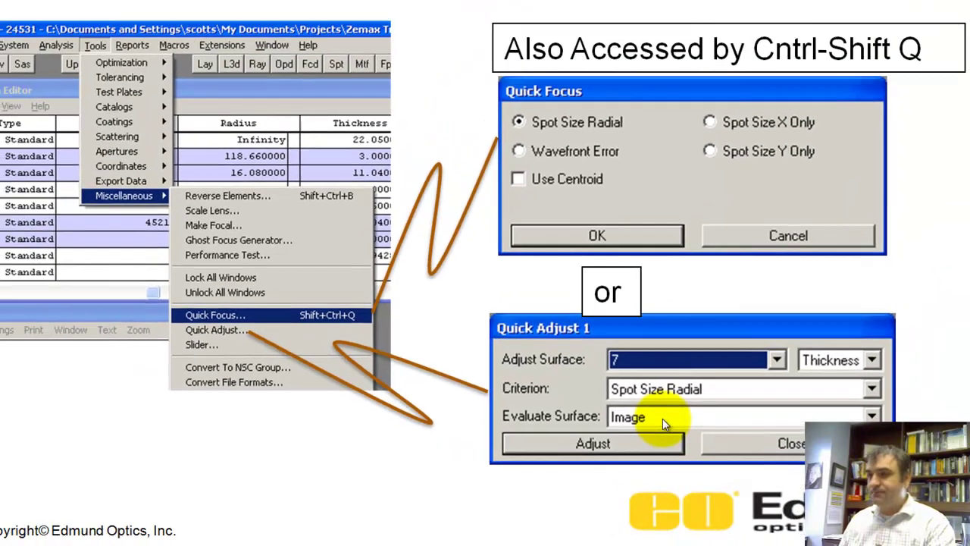
key(Right)
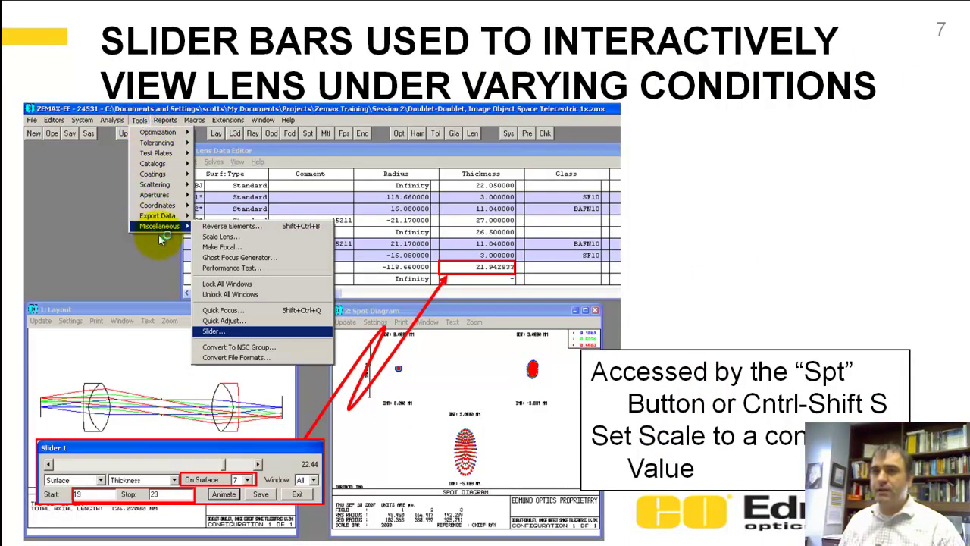
click(226, 335)
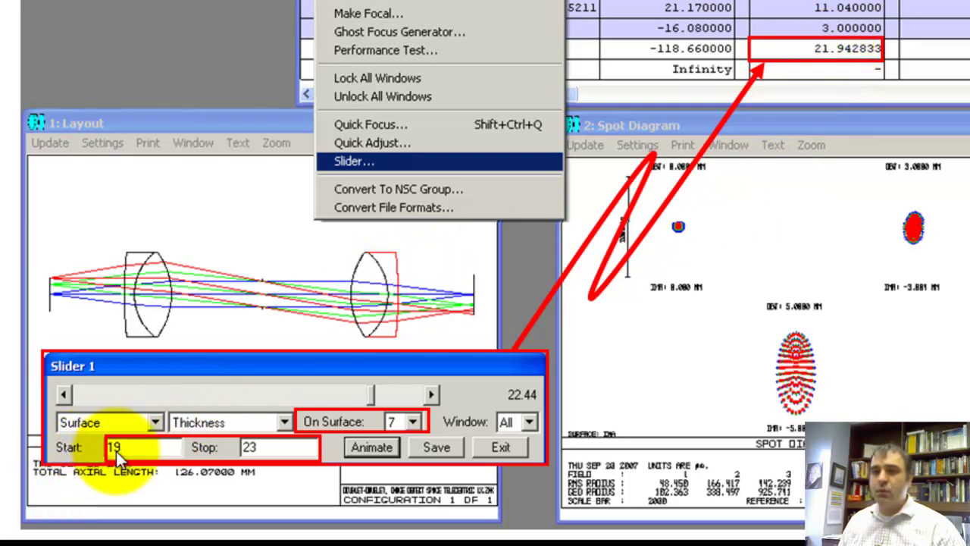
click(249, 448)
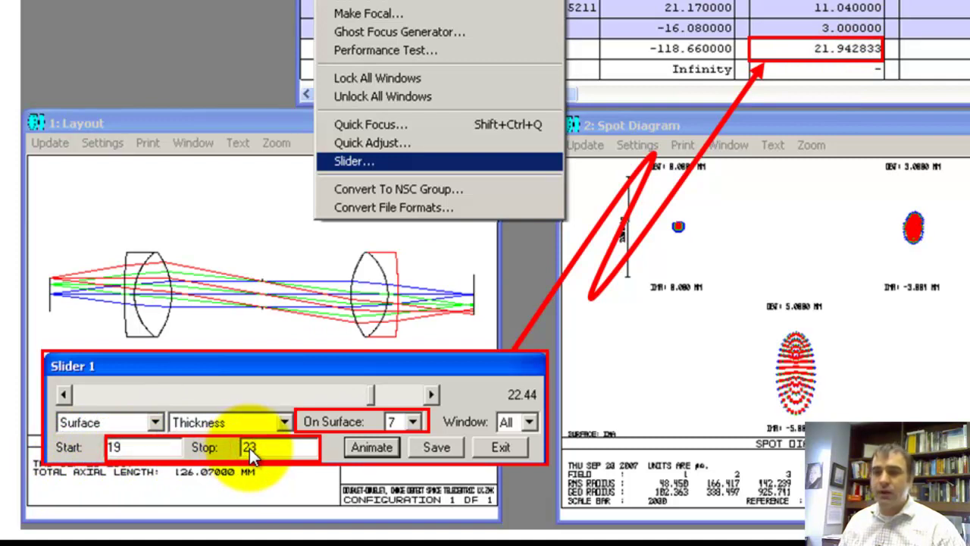
click(470, 421)
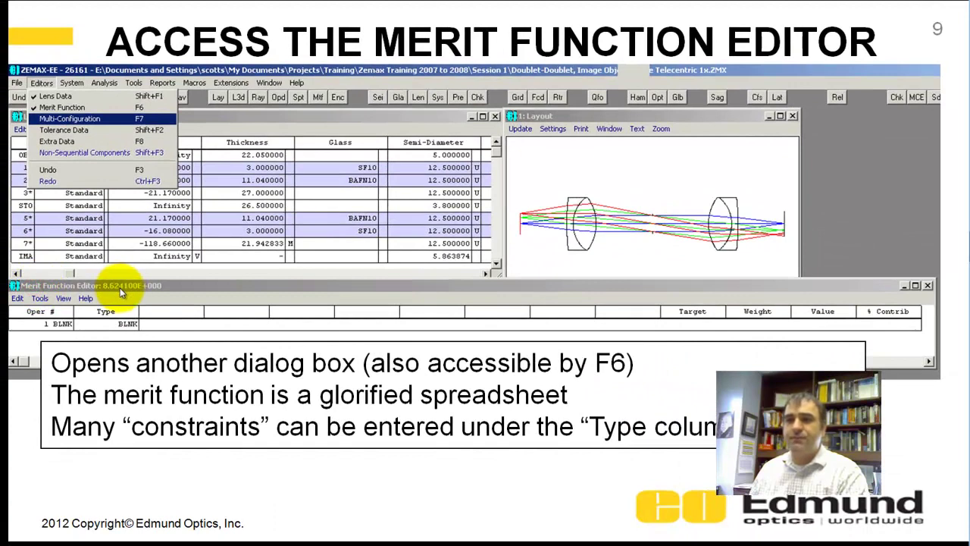
Step: Advance to slide 10, 'Default merit function dialog box', from Tools > Default Merit Function
click(64, 323)
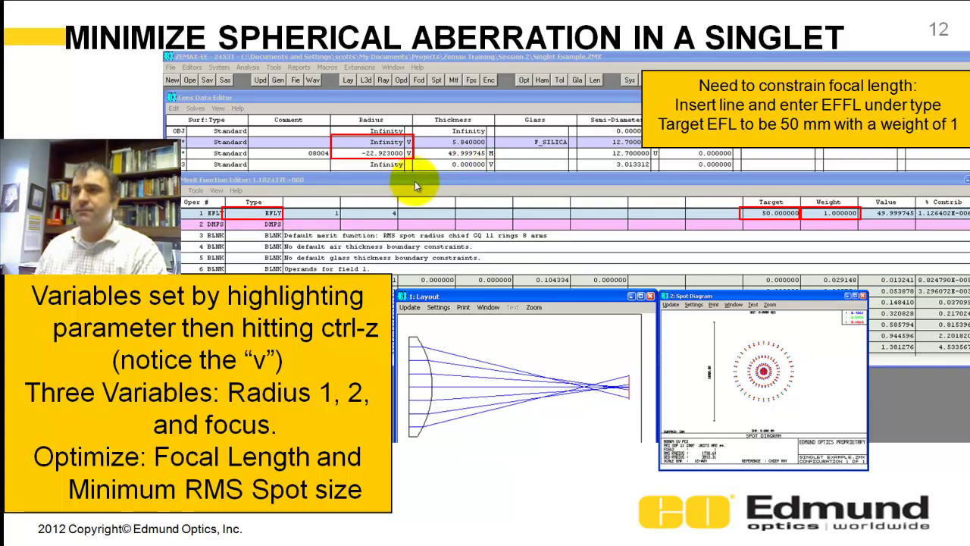
Step: Advance to slide 12, with the singlet's EFFL operand targeting 50 mm
click(425, 359)
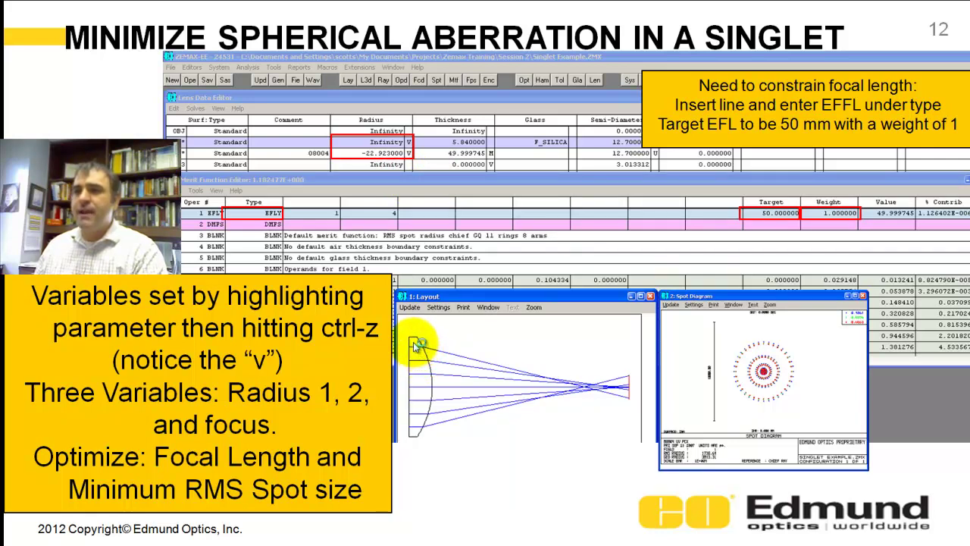
click(417, 427)
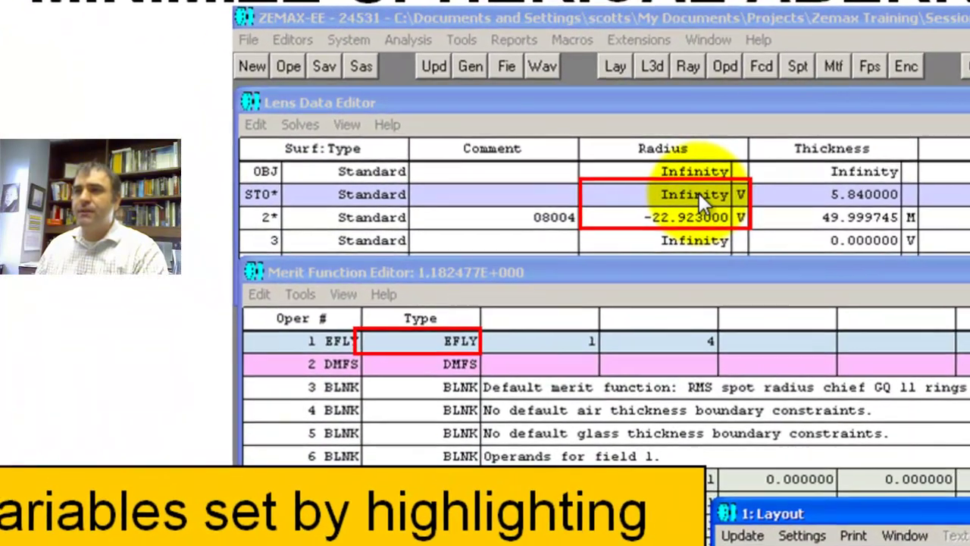
Step: Point out the singlet's variable radius flags, stop thickness and infinite radius in the Lens Data Editor
click(388, 141)
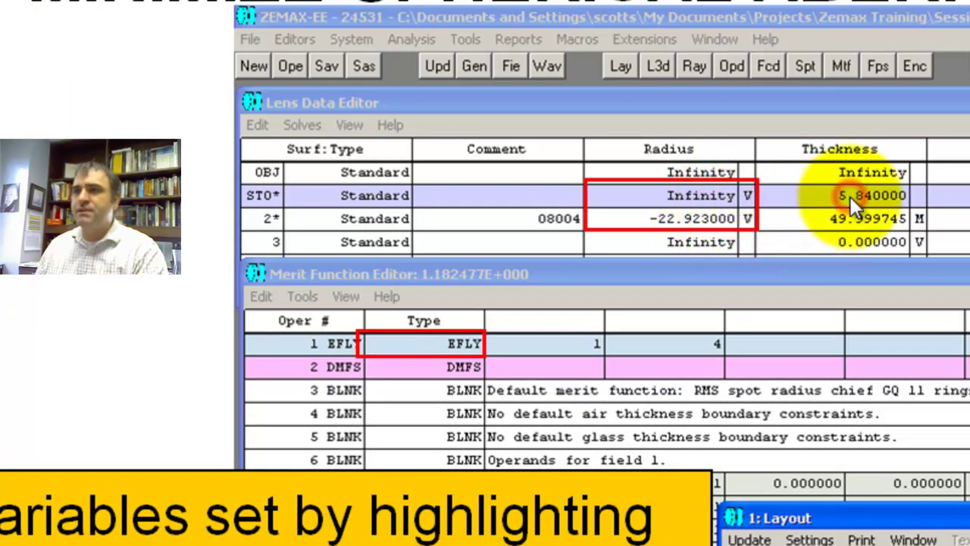
click(920, 195)
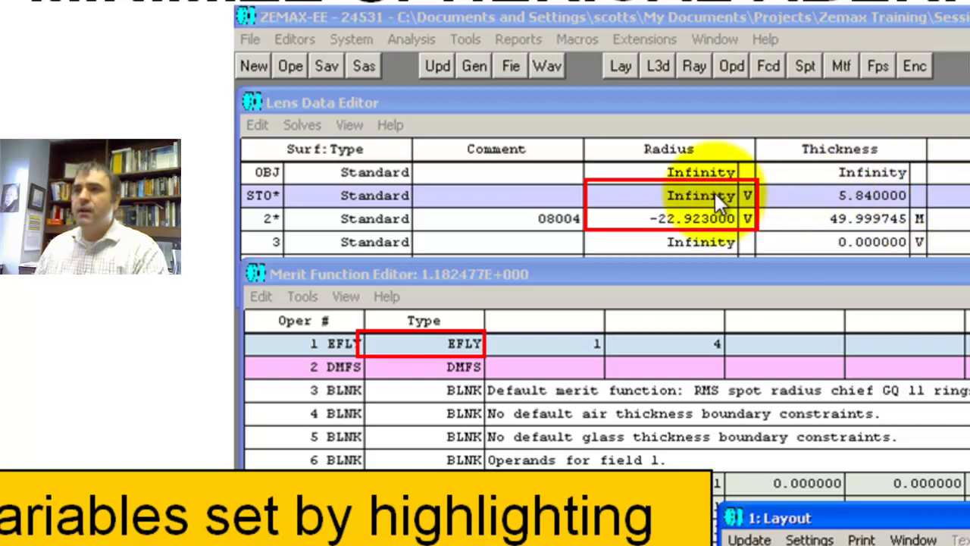
click(747, 195)
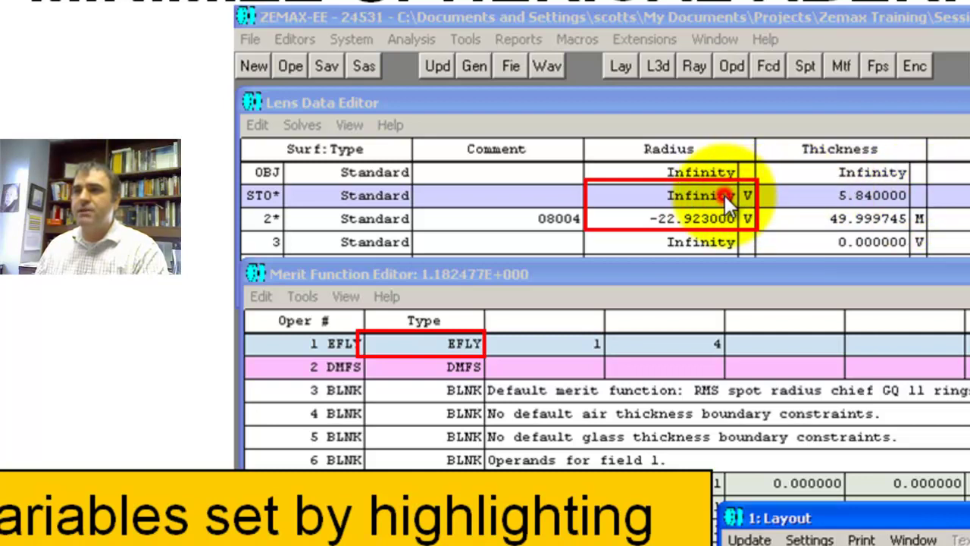
click(695, 194)
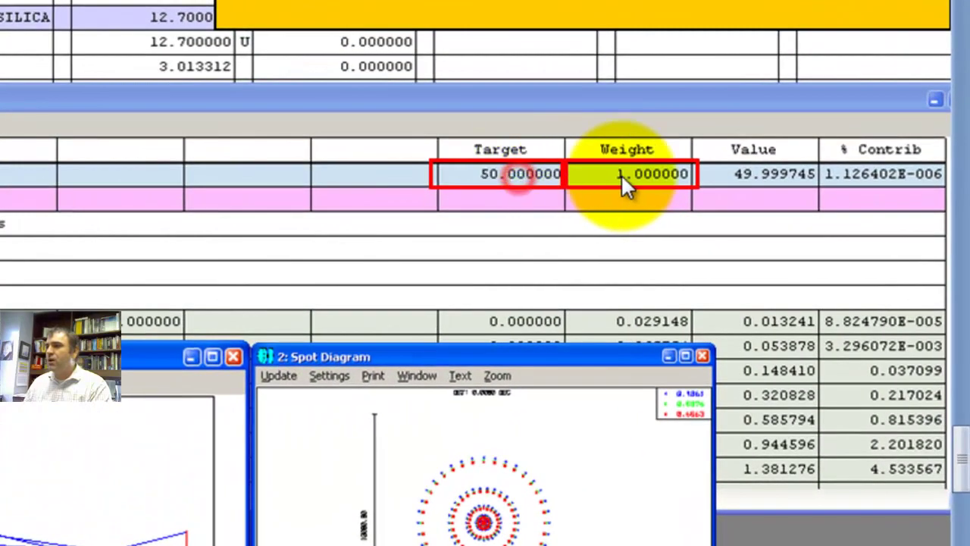
Step: Compare the EFFL operand's % contribution with later operands, then point out the total merit function value
click(861, 174)
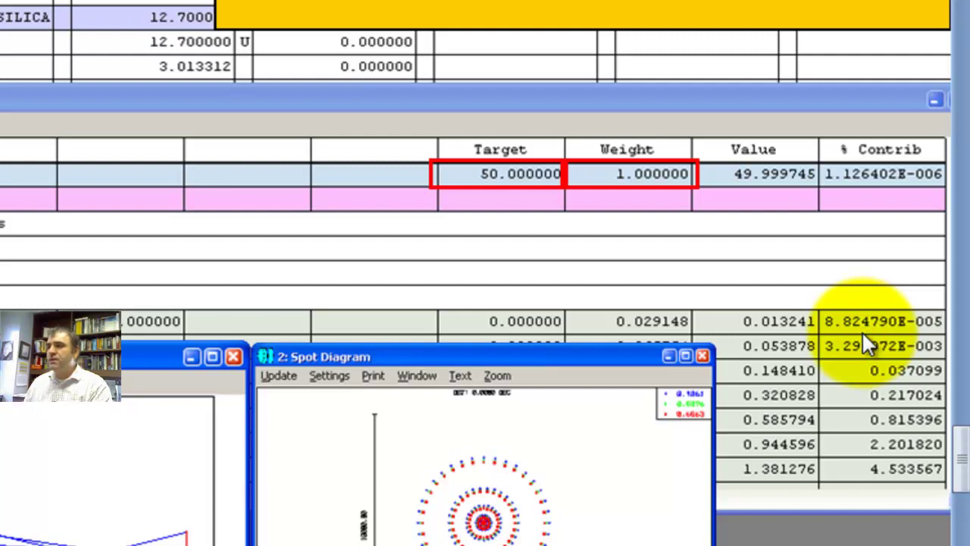
click(873, 443)
click(875, 468)
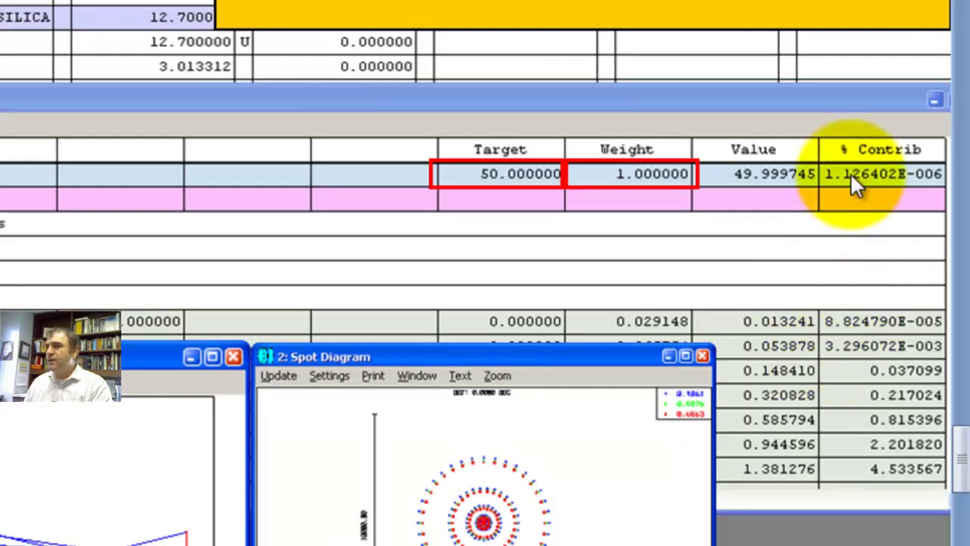
click(850, 173)
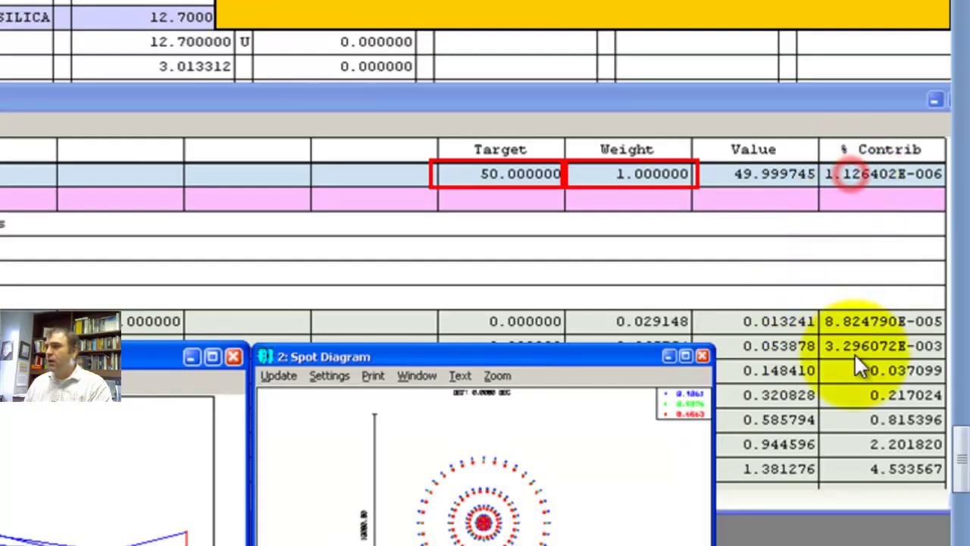
click(866, 421)
click(876, 465)
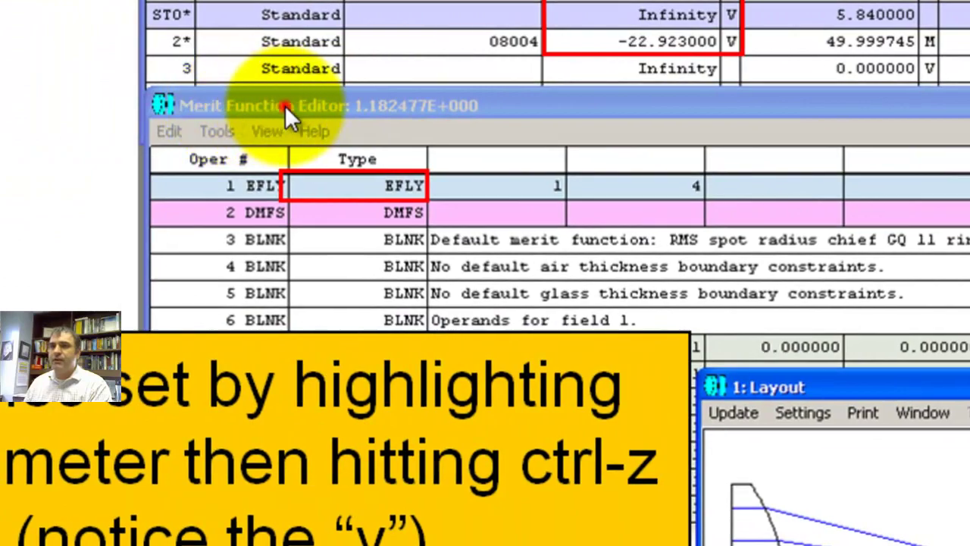
click(285, 113)
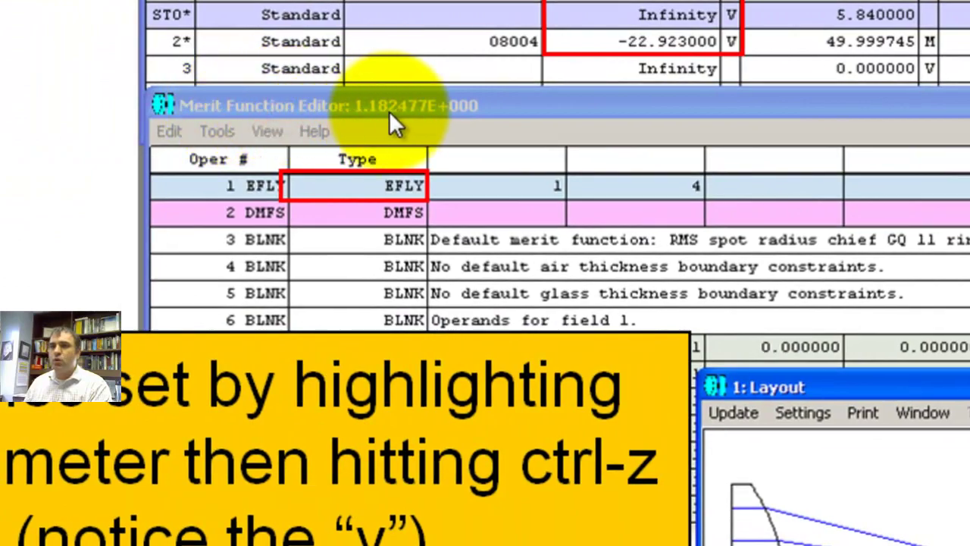
click(399, 106)
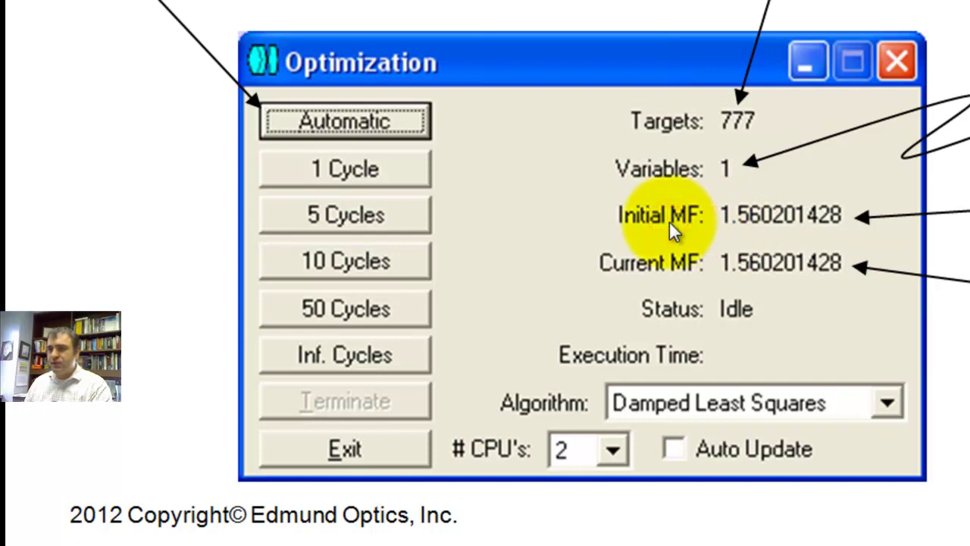
Step: Point out the Current MF value, 1.560201428, in the Optimization dialog
click(807, 262)
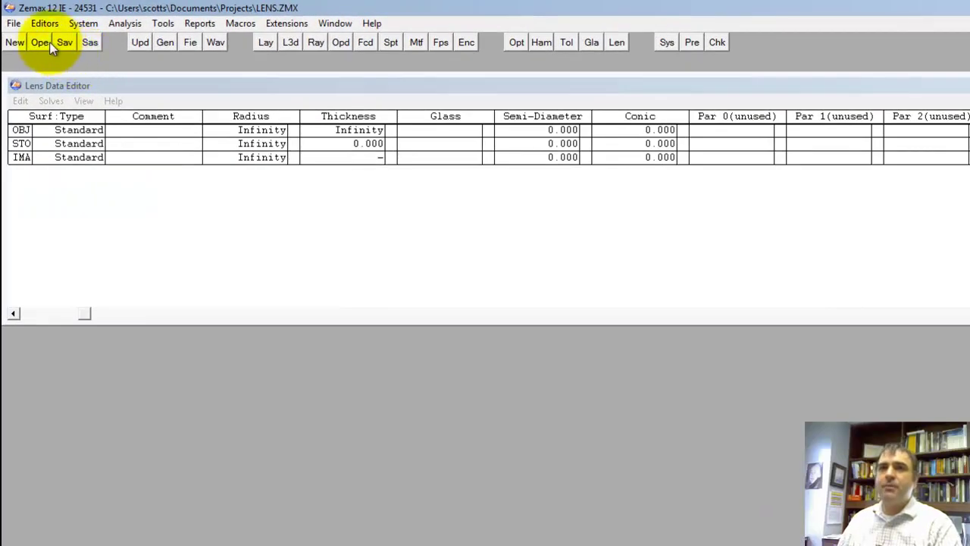
Step: Open Cooke 40 degree field.zmx from ZEMAX\Samples\Sequential\Objectives
click(75, 28)
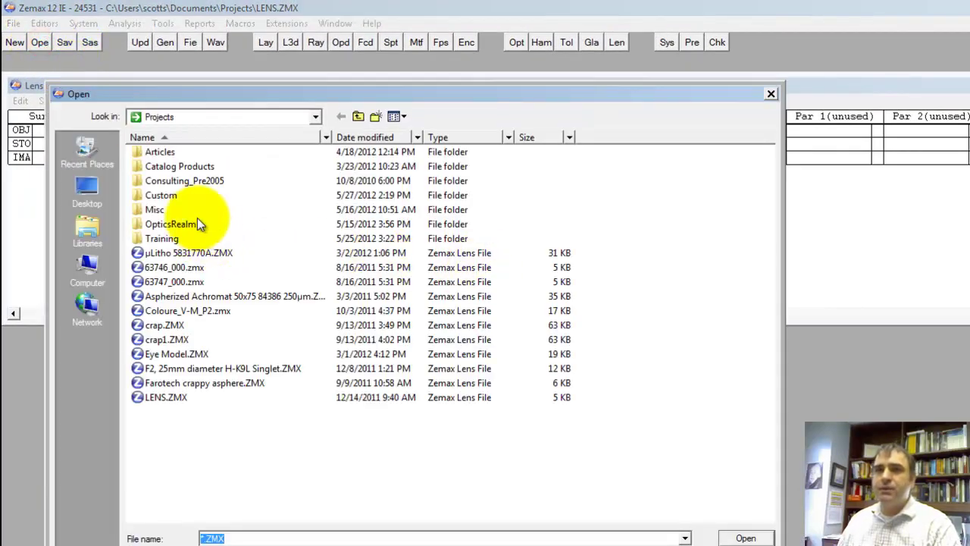
click(358, 116)
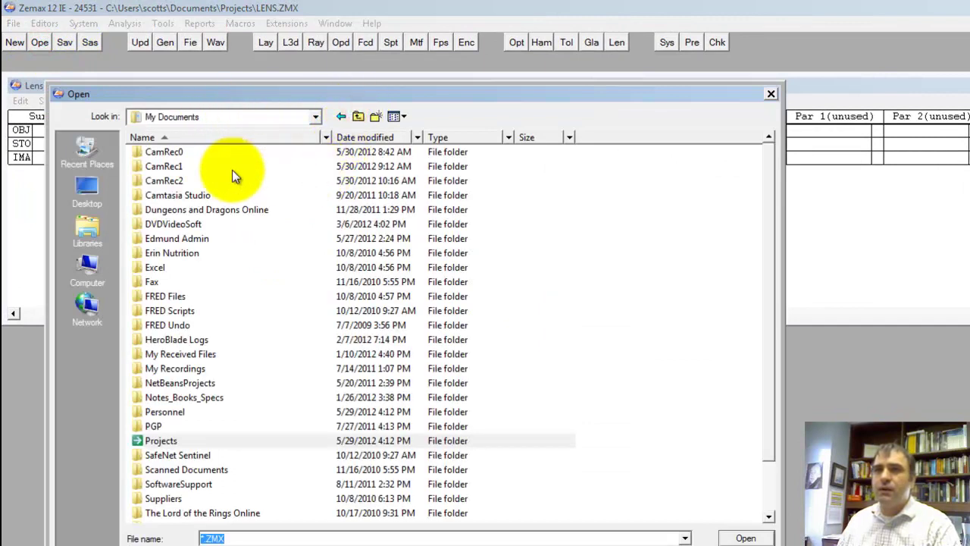
scroll(773, 333, down, 2)
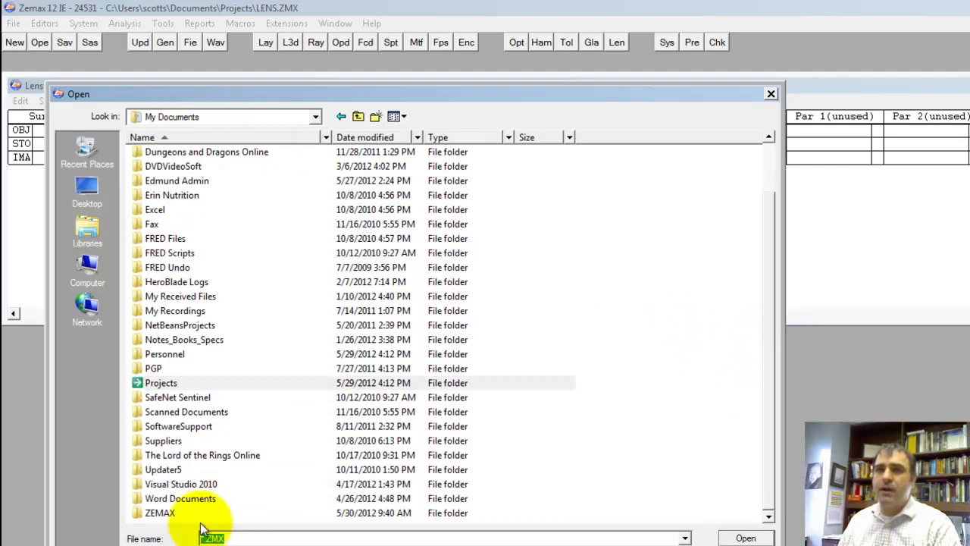
double_click(154, 514)
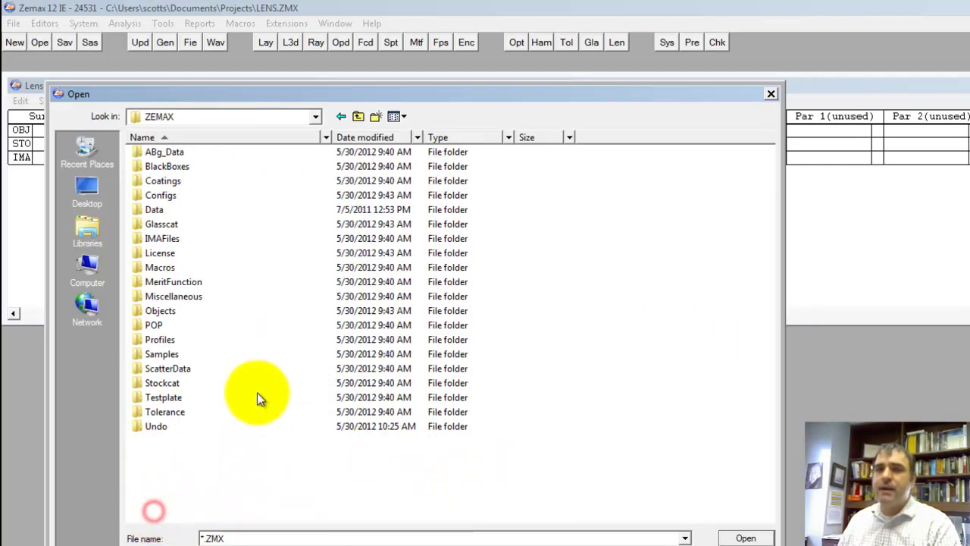
click(156, 354)
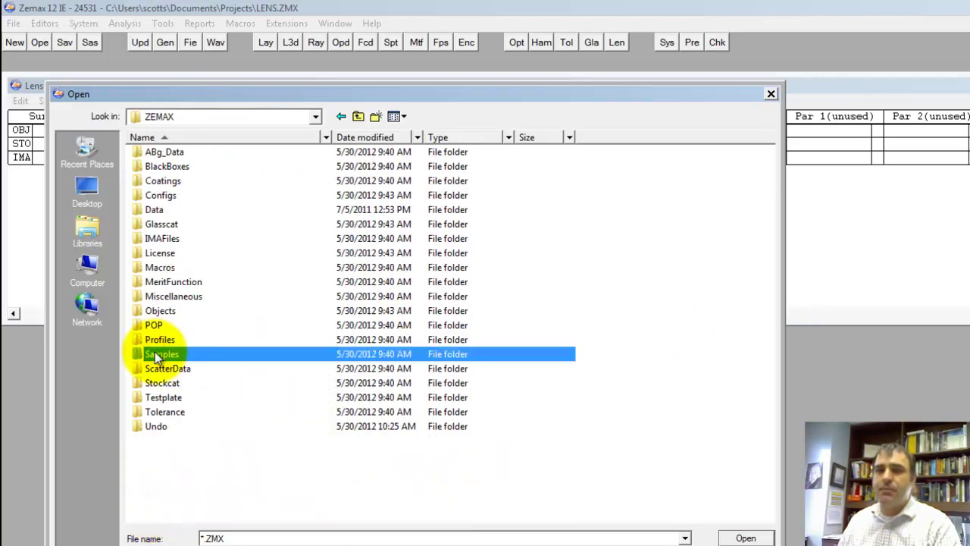
double_click(156, 354)
click(155, 181)
double_click(153, 182)
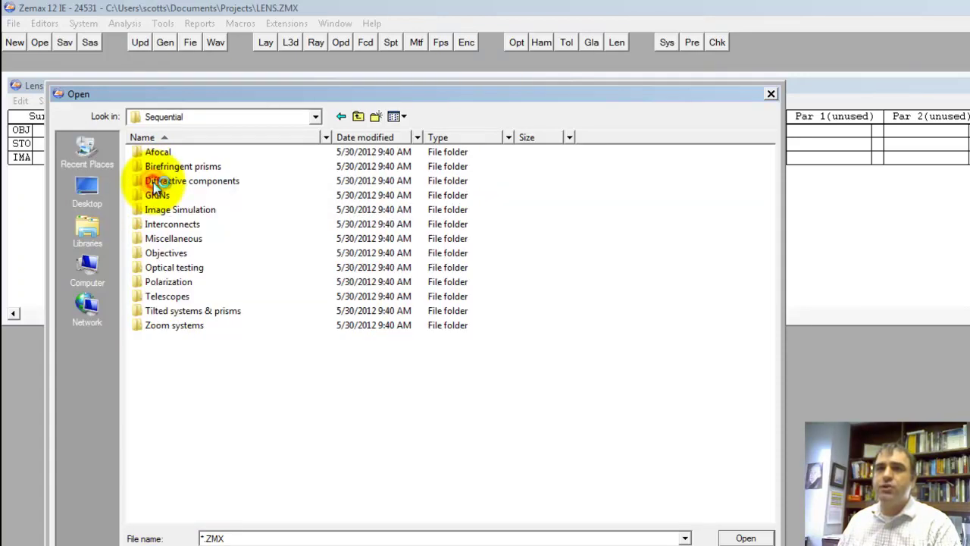
click(164, 254)
double_click(163, 253)
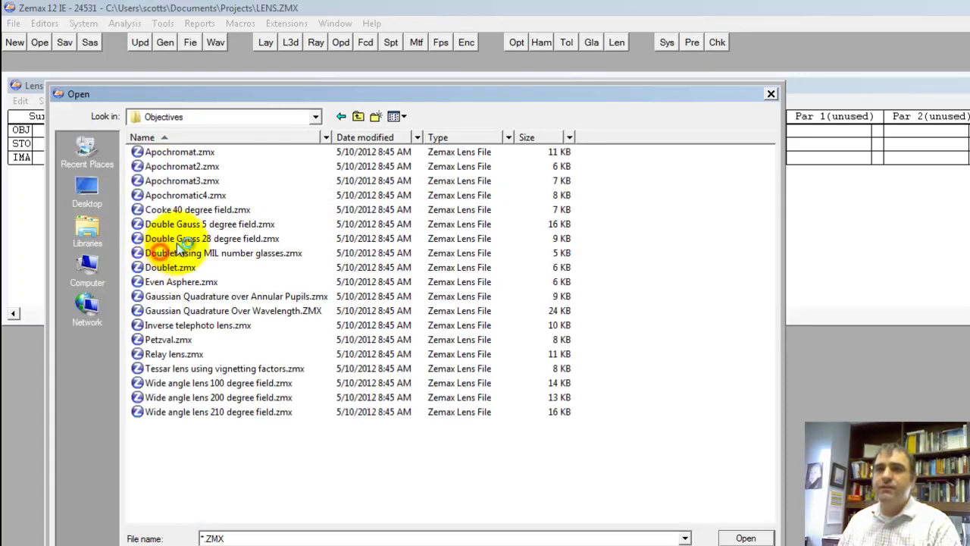
double_click(224, 211)
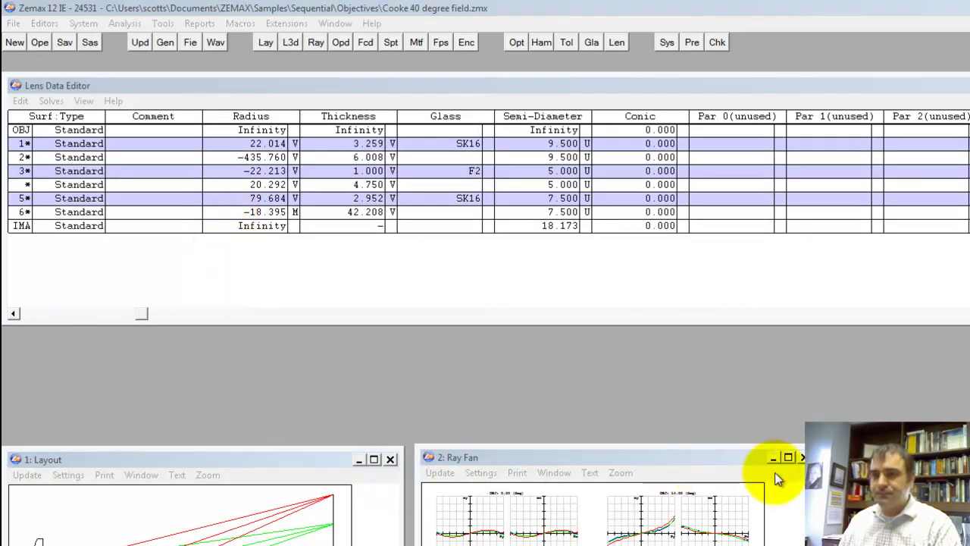
Step: Replace the ray fan with a spot diagram placed beside the repositioned layout plot
click(802, 457)
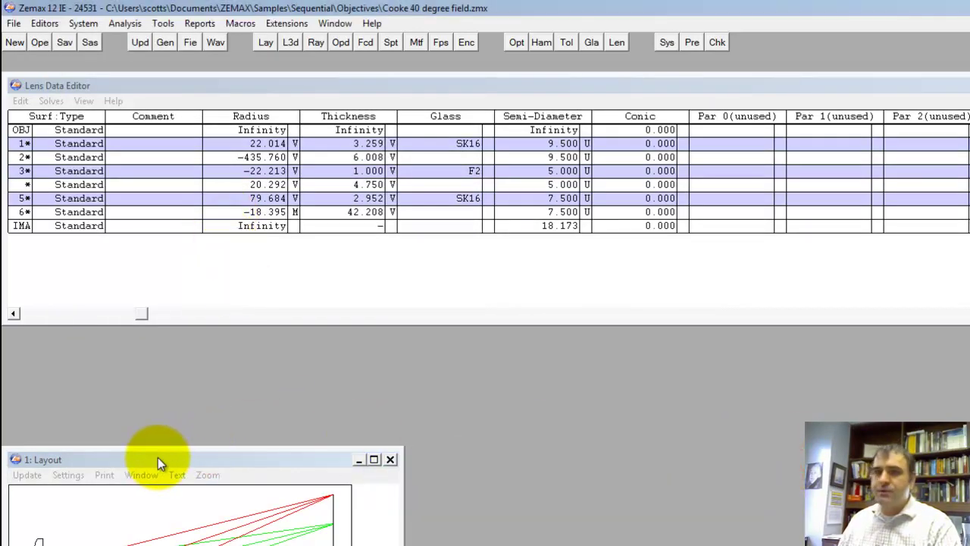
drag(158, 457, 161, 250)
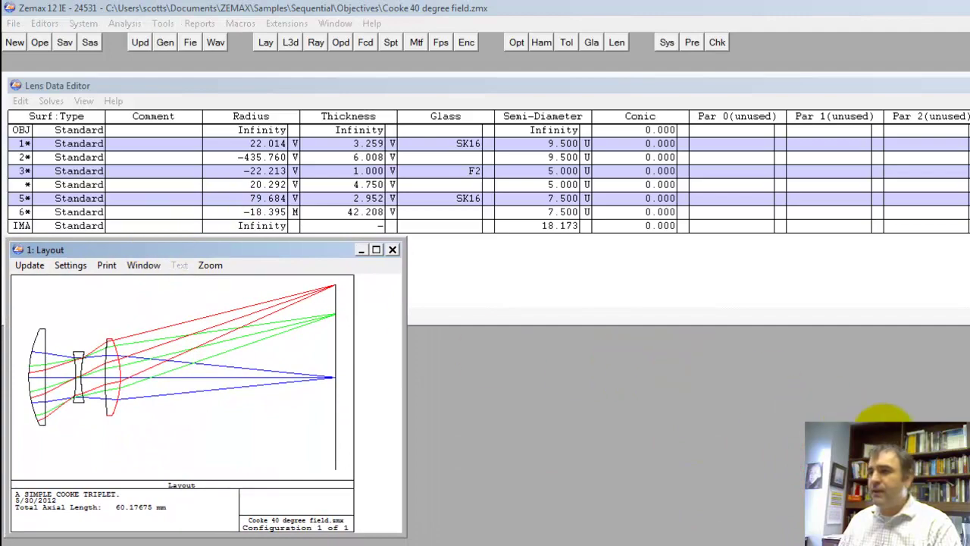
key(ctrl+s)
drag(728, 320, 409, 258)
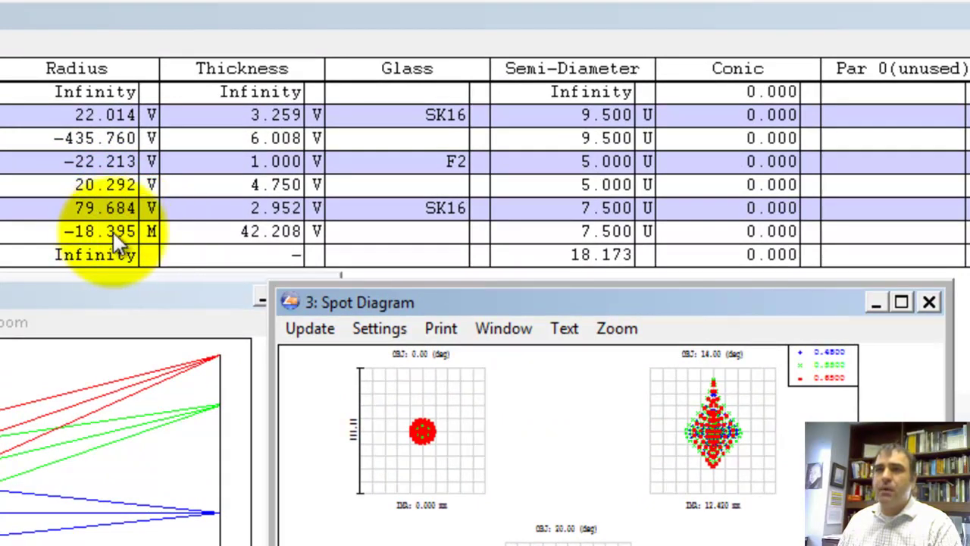
Step: Change surface 6's -18.395 radius from a marginal-ray-angle solve to a variable using Ctrl+Z
right_click(120, 232)
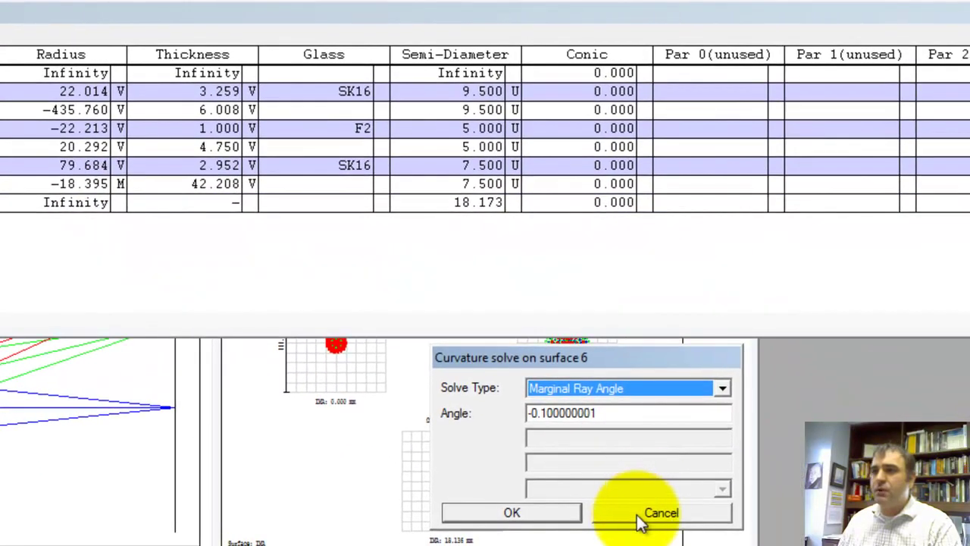
click(638, 513)
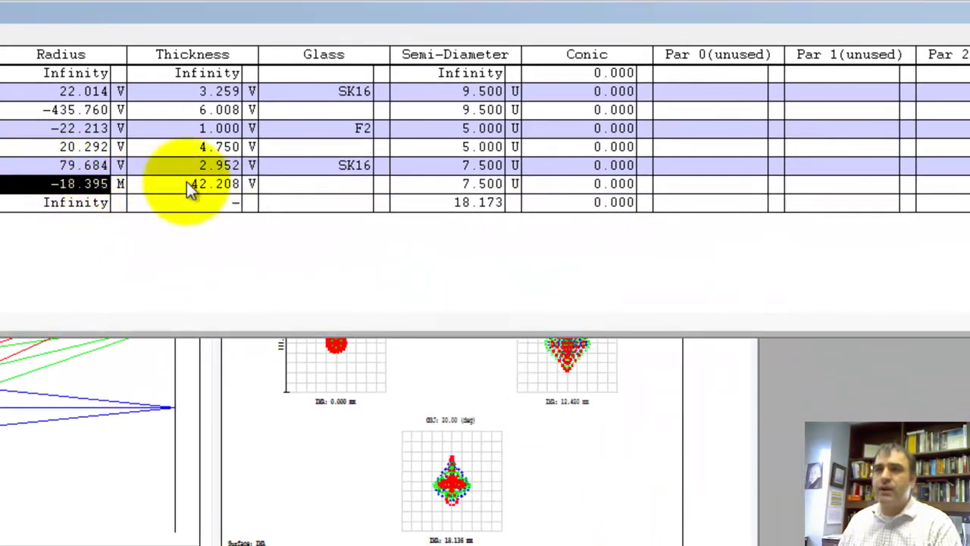
click(69, 6)
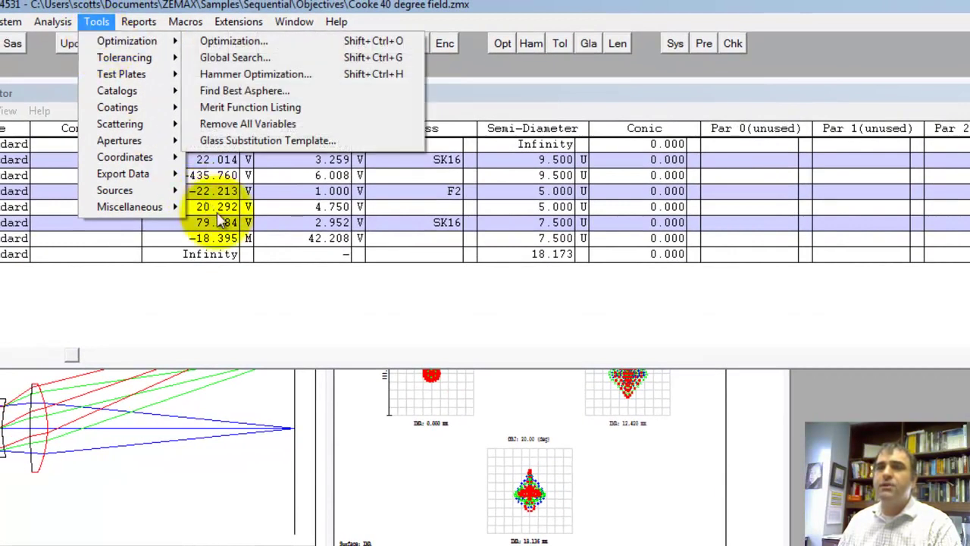
click(196, 229)
key(ctrl+z)
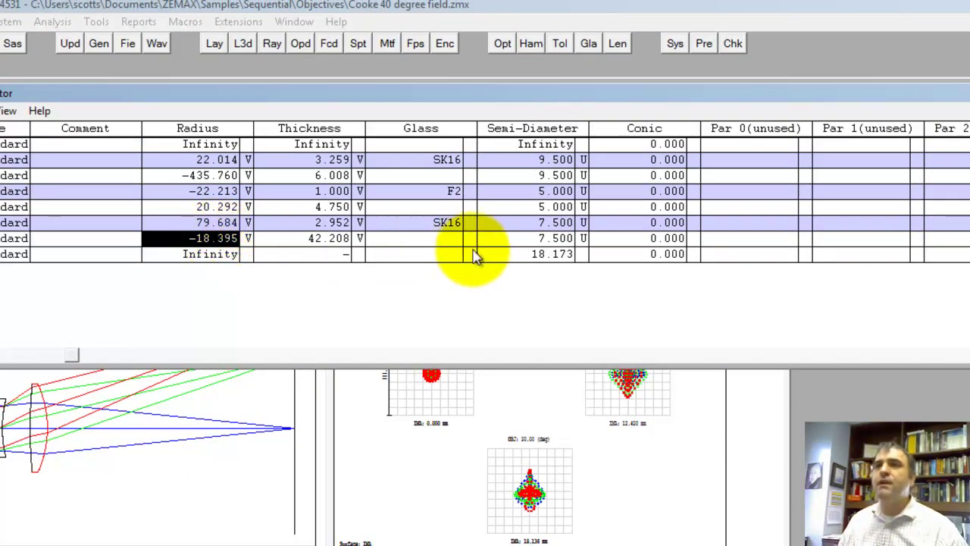
Step: Set surface 6 thickness to 25 mm and view the defocused layout
click(317, 239)
text(25)
key(Return)
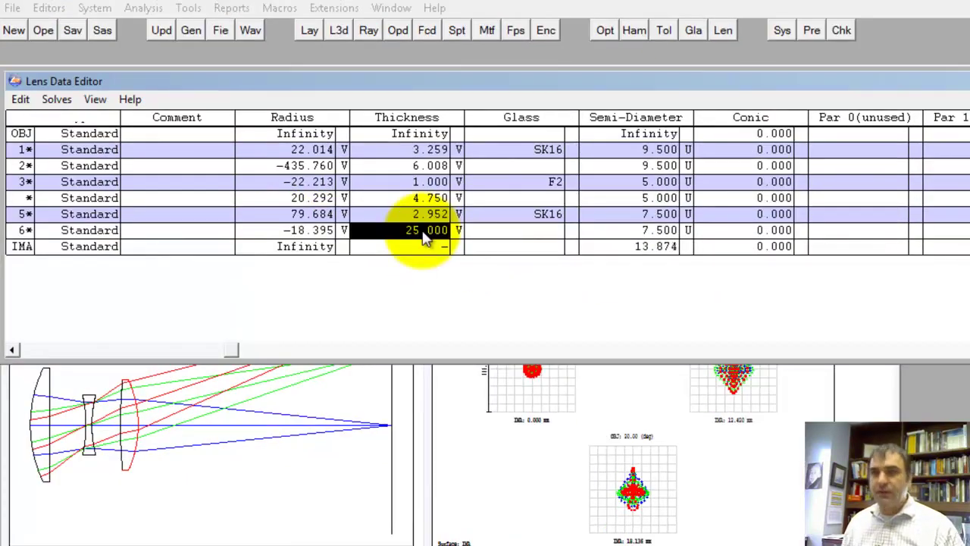
click(336, 422)
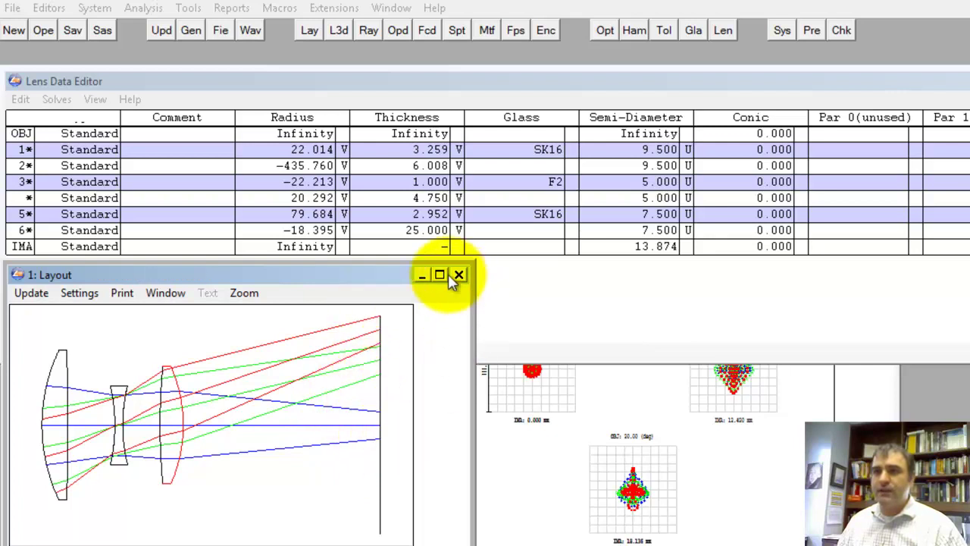
Step: Quick Focus on radial spot size, restoring surface 6 thickness to 42.208 mm
click(429, 232)
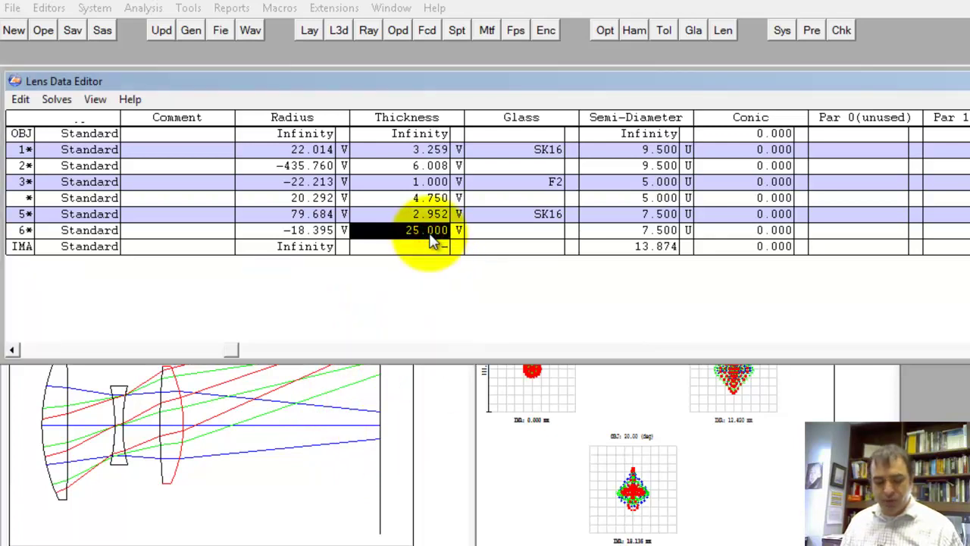
key(ctrl+q)
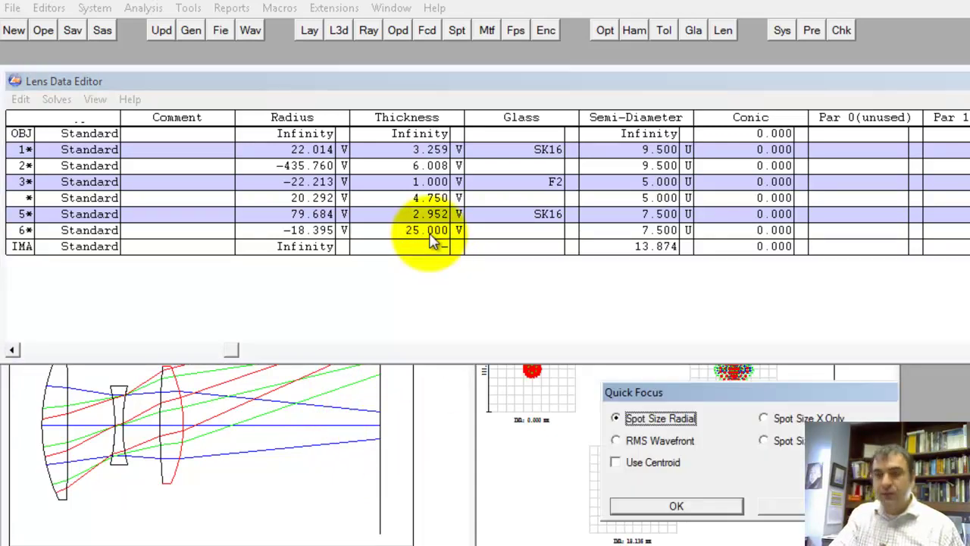
click(633, 504)
click(385, 448)
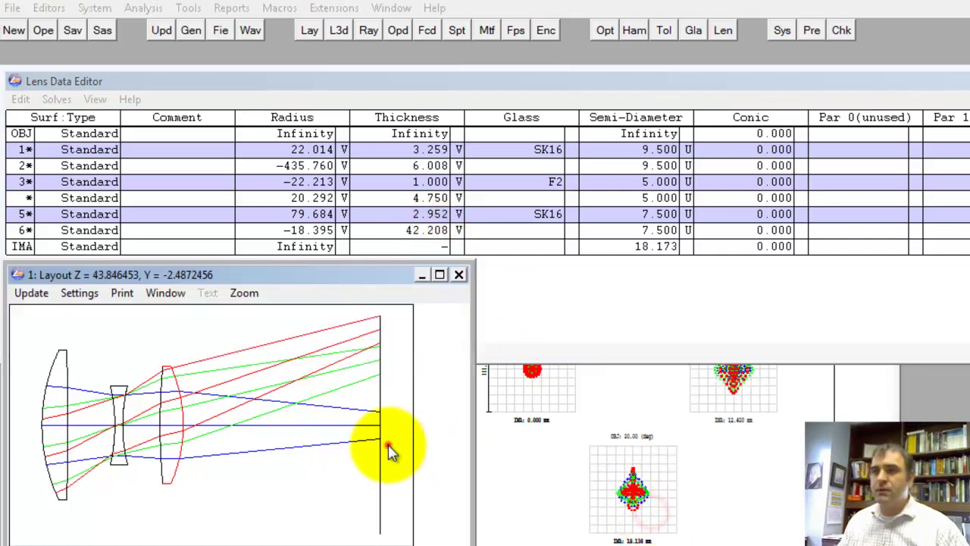
click(570, 430)
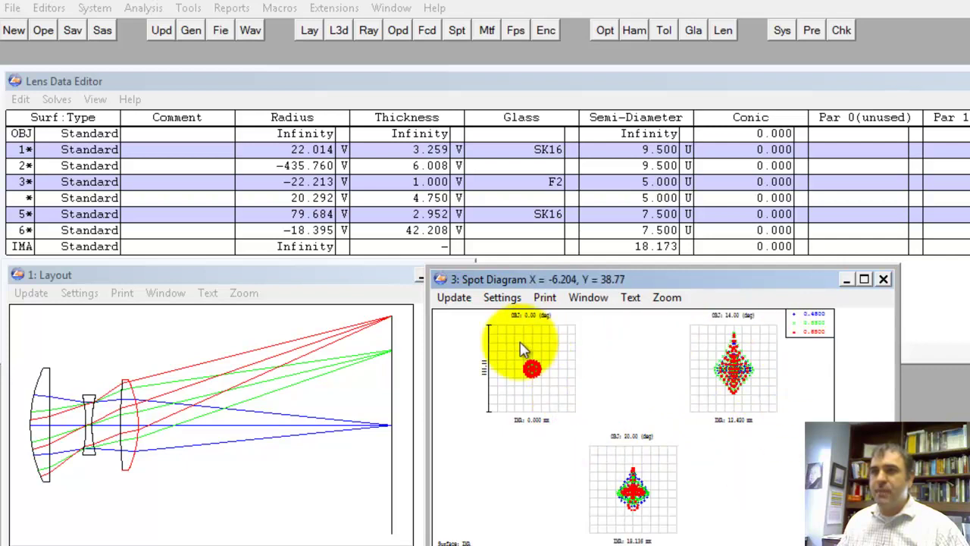
Step: Curve the image surface to a -25 mm radius and view it in the layout
click(312, 230)
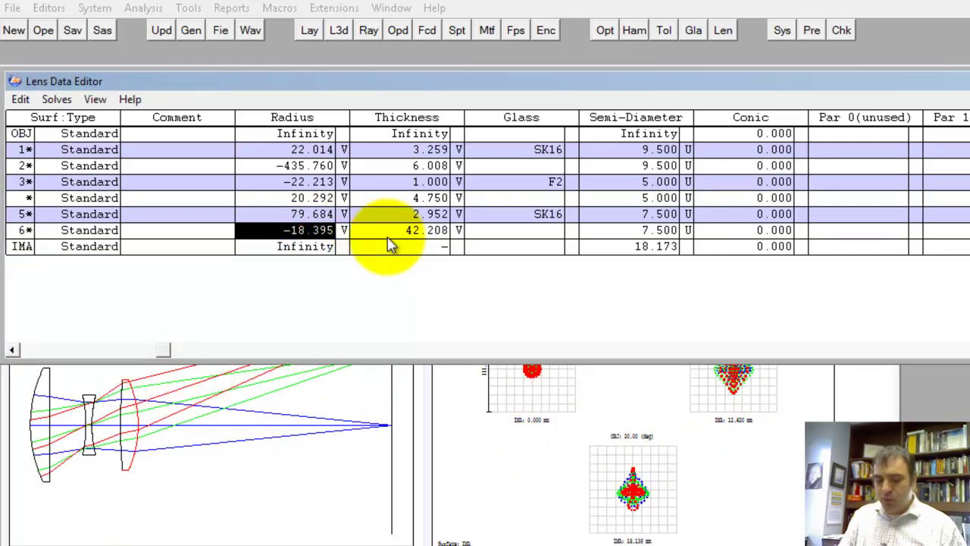
key(Down)
text(-18.39)
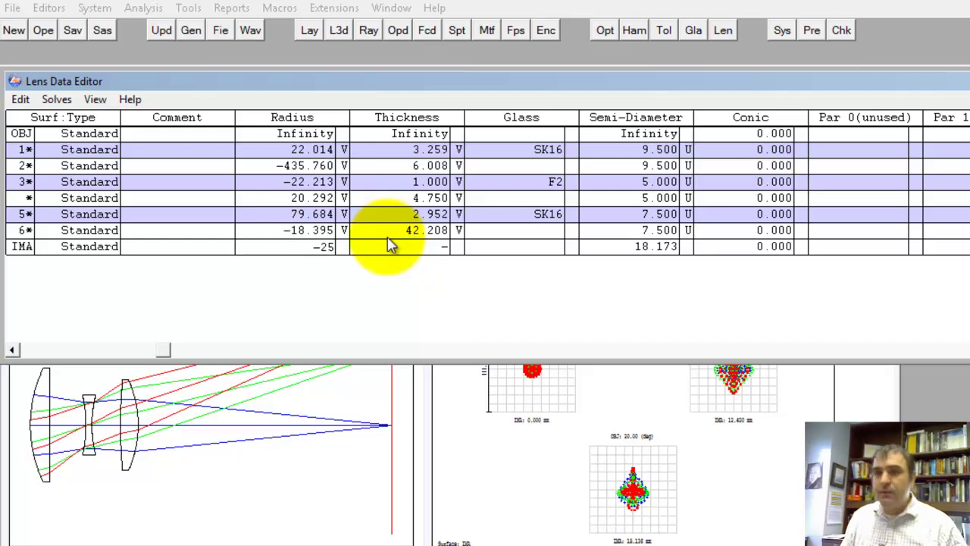
text(5)
key(Return)
click(327, 453)
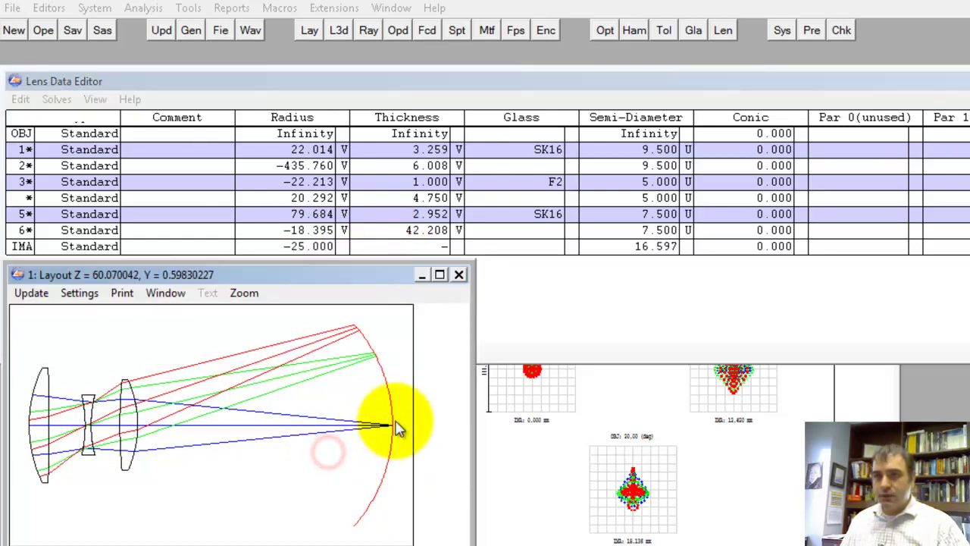
Step: Reset surface 6 thickness to 25 and refocus onto the curved image, reaching 44.906 mm
click(431, 233)
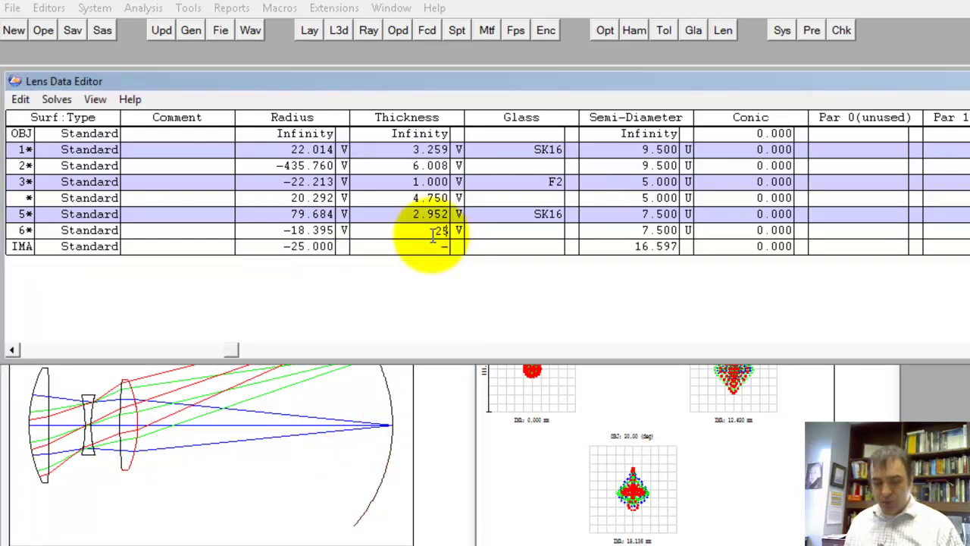
key(Return)
click(335, 455)
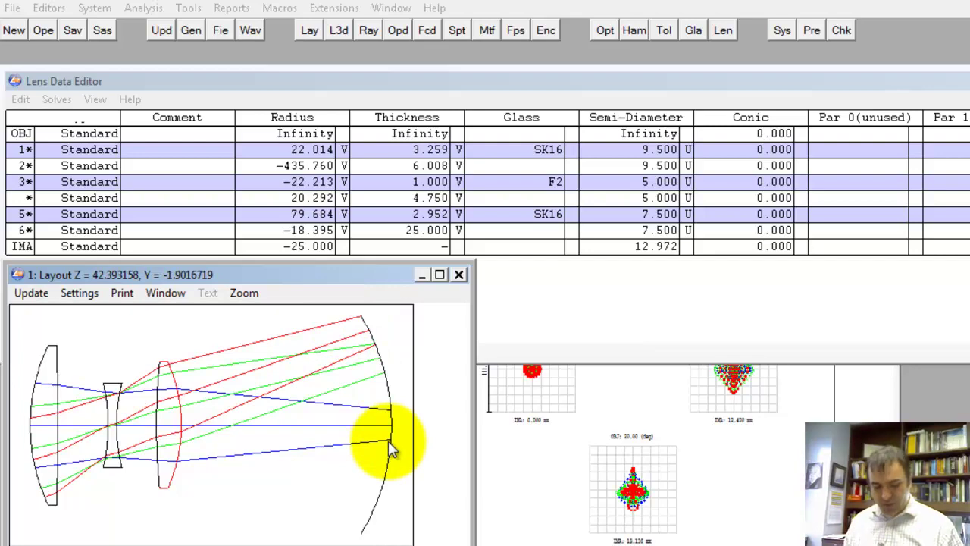
key(ctrl+q)
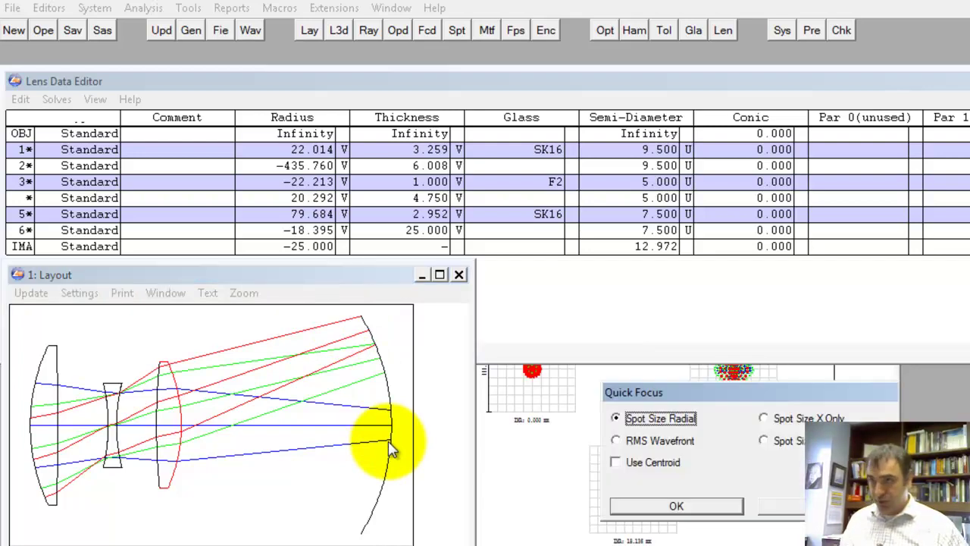
click(678, 505)
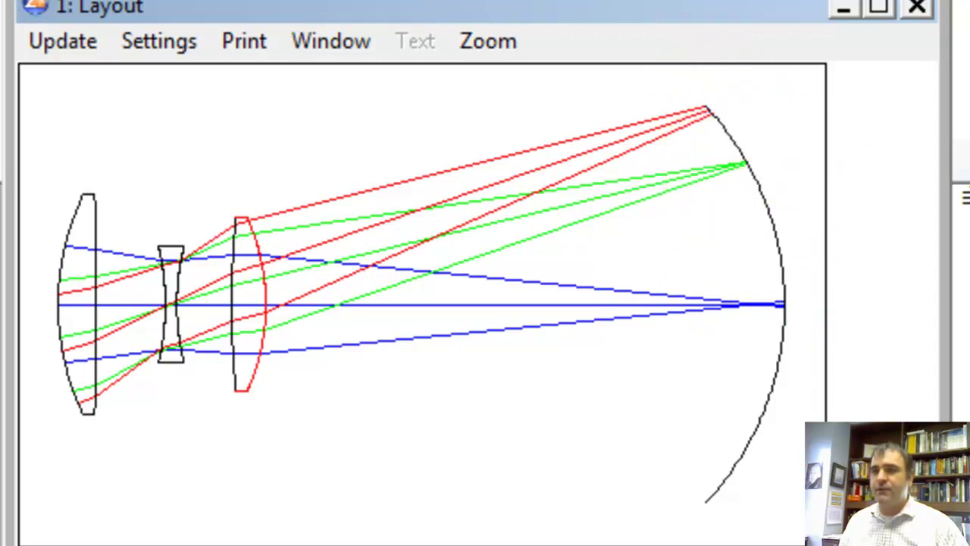
key(ctrl+s)
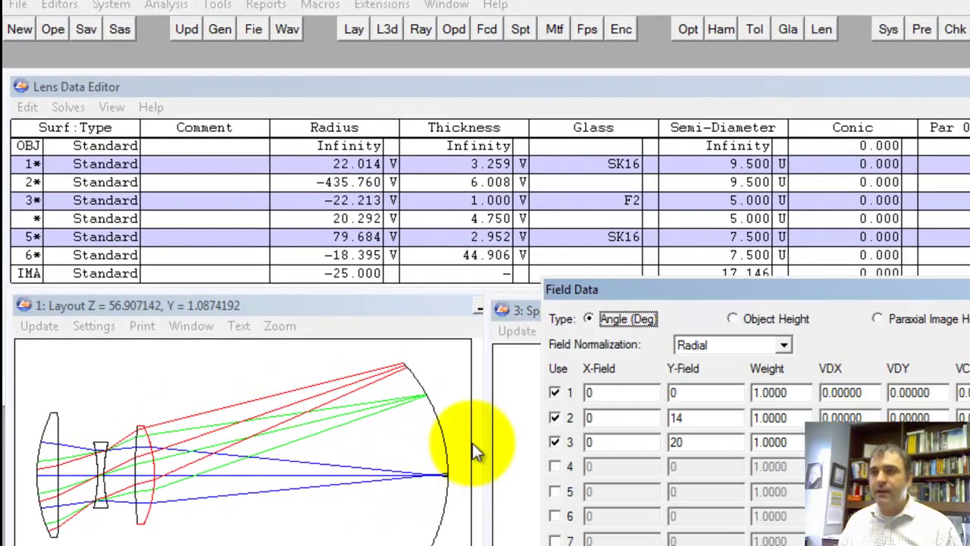
Step: Set the weights of fields 2 and 3 to 0 and dismiss the zero-weight warning
drag(707, 292, 652, 272)
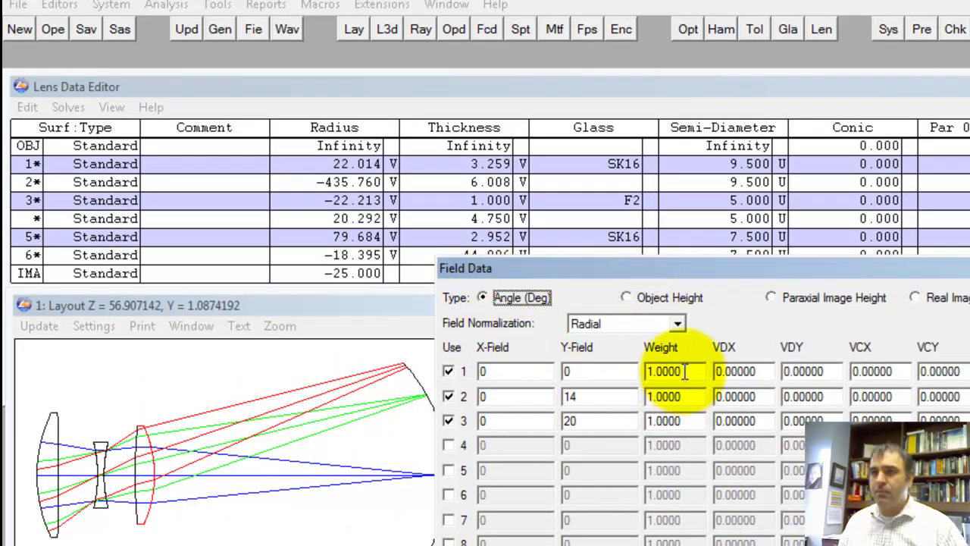
double_click(686, 396)
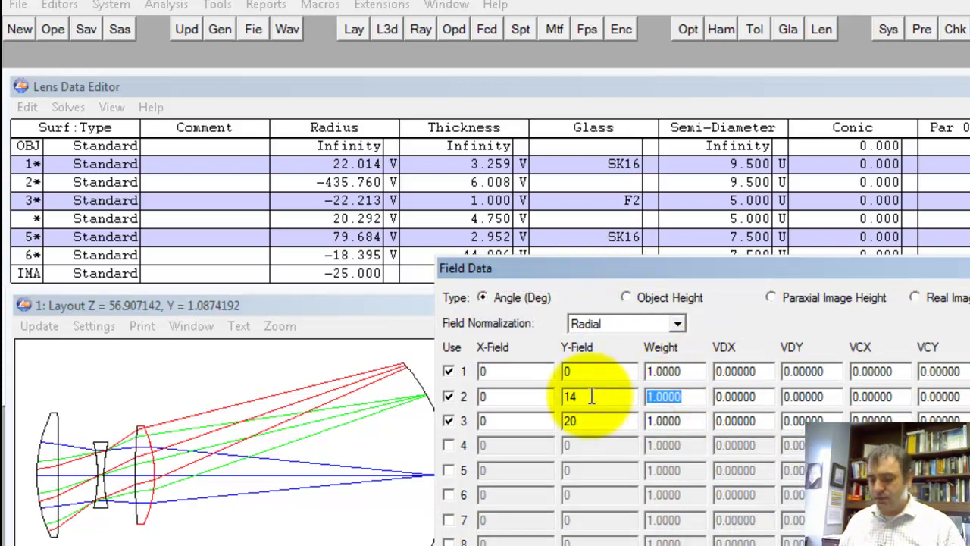
text(0)
double_click(673, 421)
text(0)
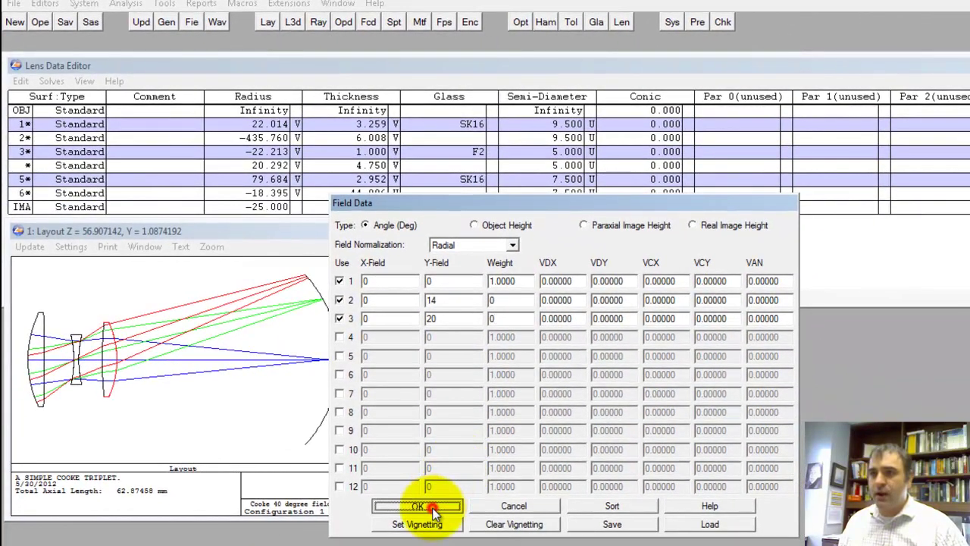
click(433, 508)
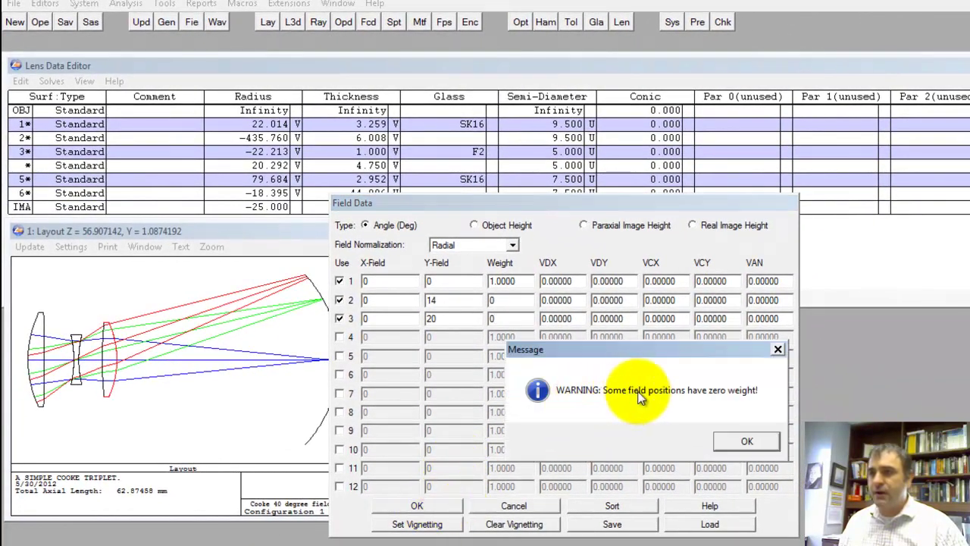
click(758, 446)
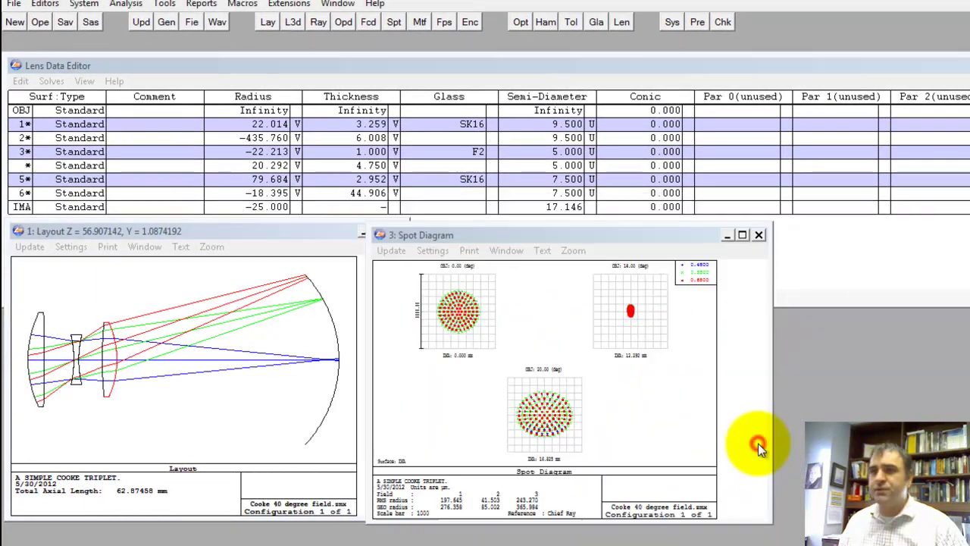
Step: Quick Focus for smallest radial spot, moving surface 6 thickness from 44.906 to 42.249
click(310, 377)
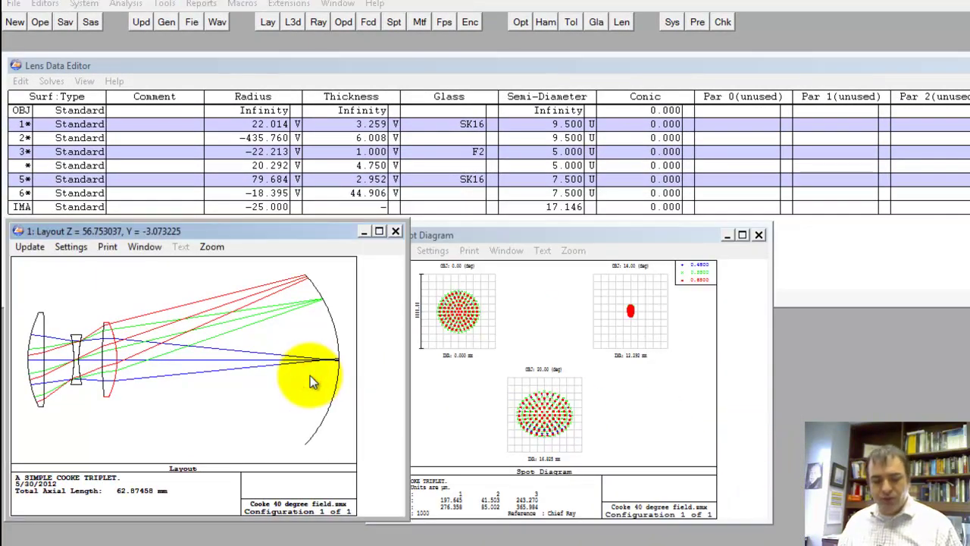
key(ctrl+q)
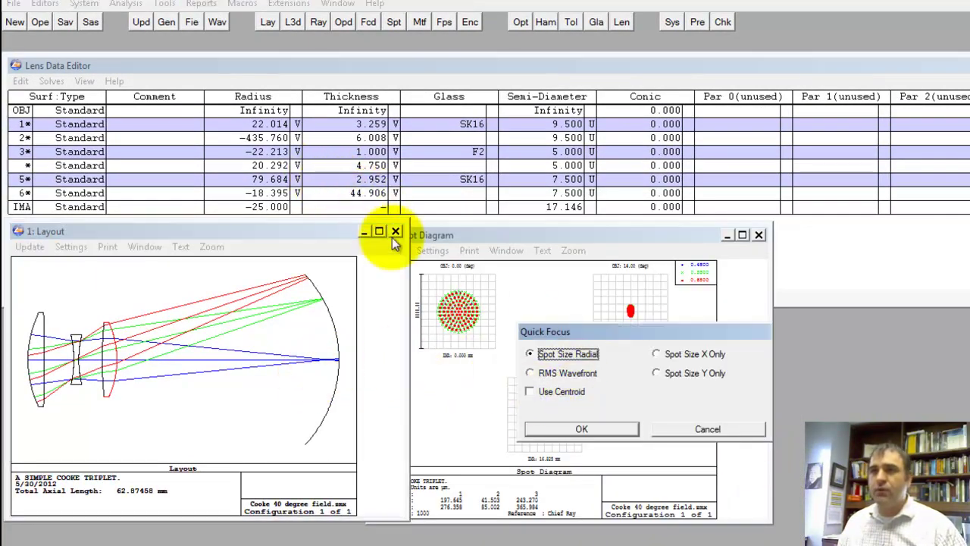
click(582, 429)
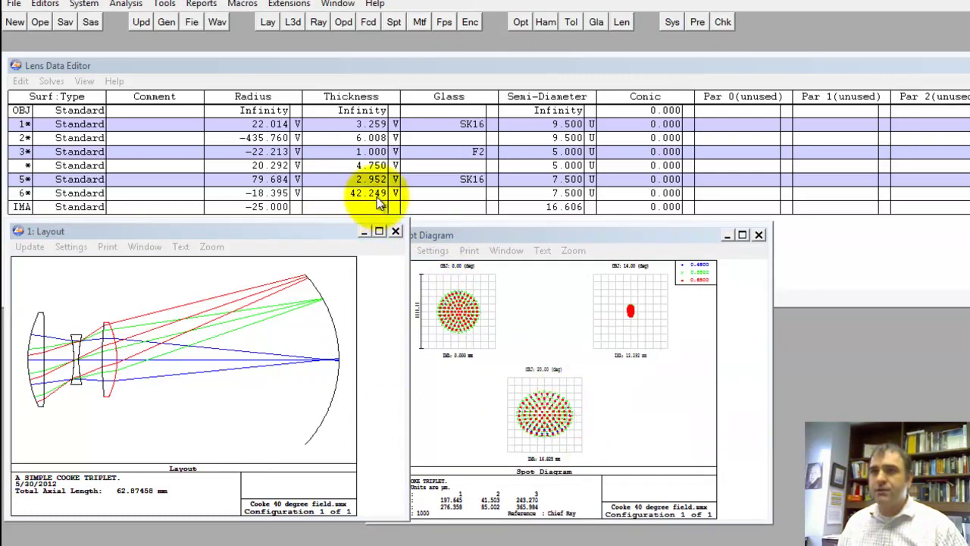
click(345, 367)
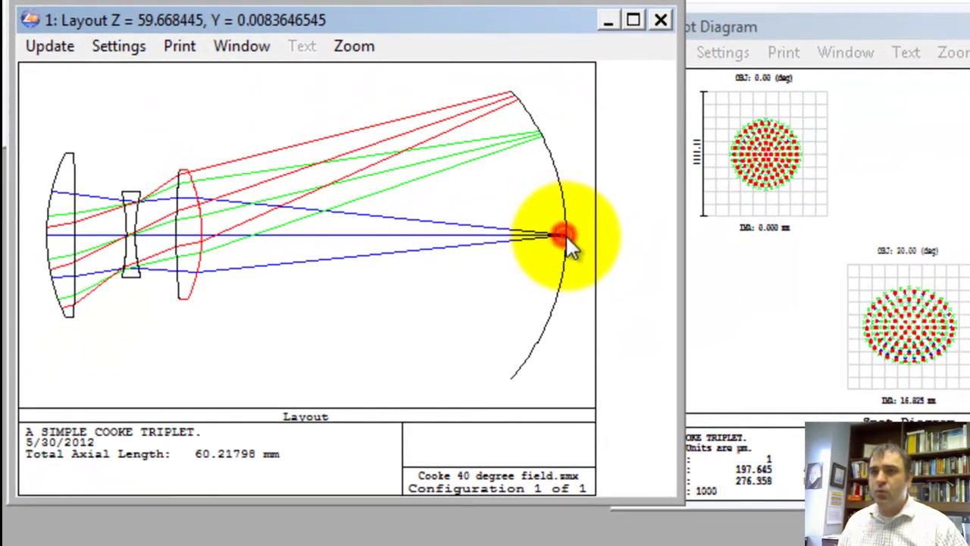
click(849, 231)
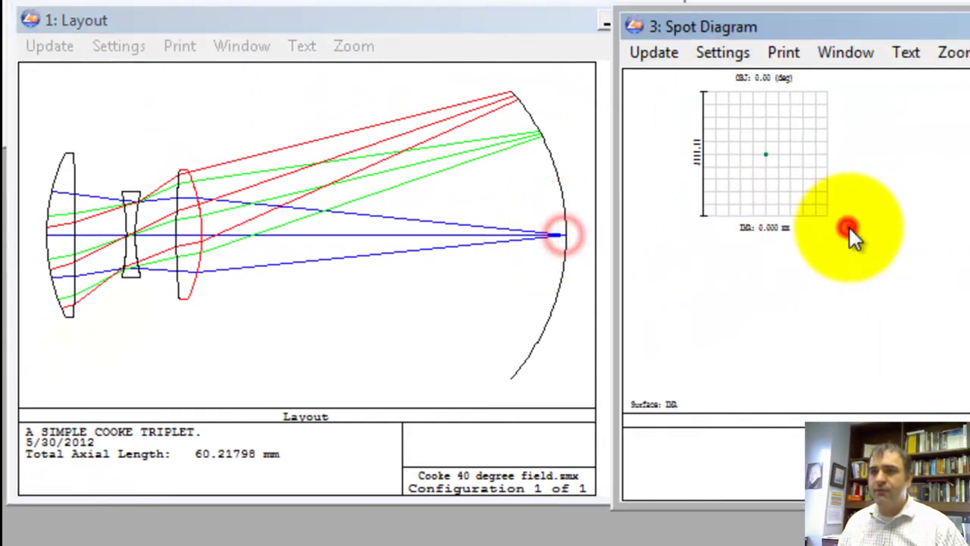
click(462, 182)
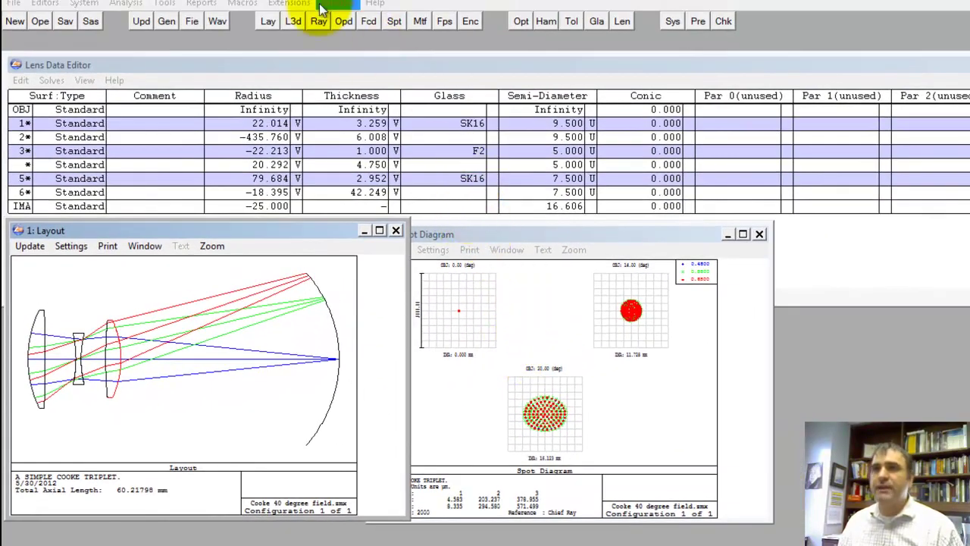
Step: Open a Slider that varies surface 6 thickness and updates window 1
click(164, 3)
click(193, 164)
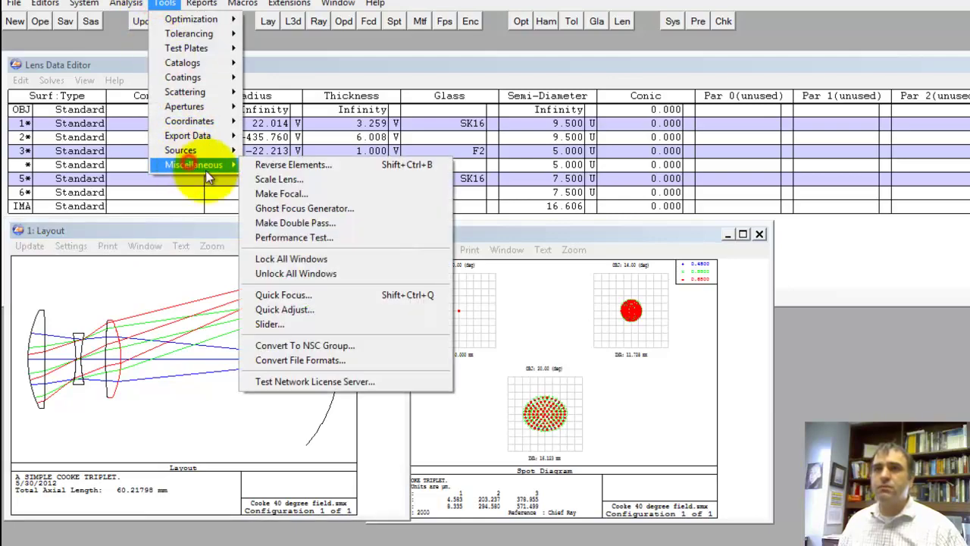
click(270, 323)
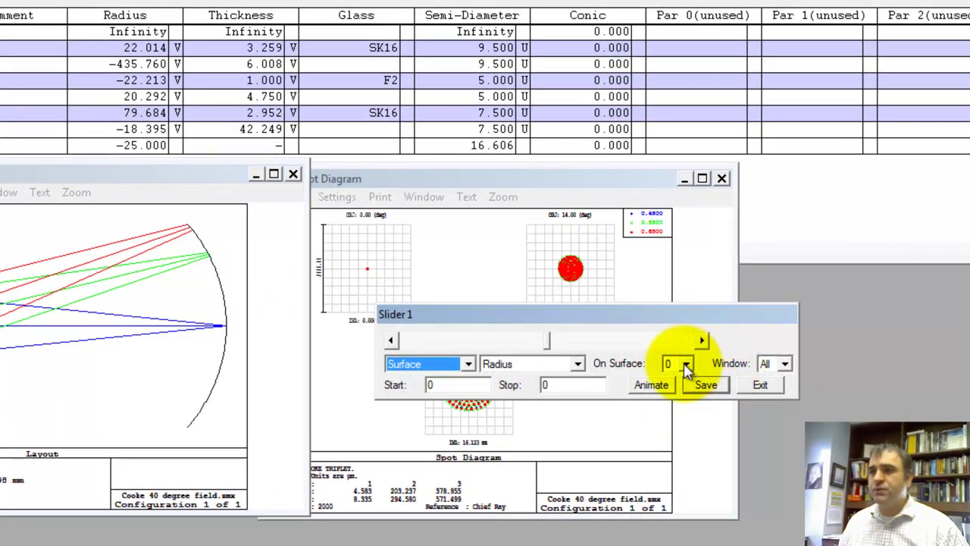
click(684, 364)
click(674, 447)
click(577, 365)
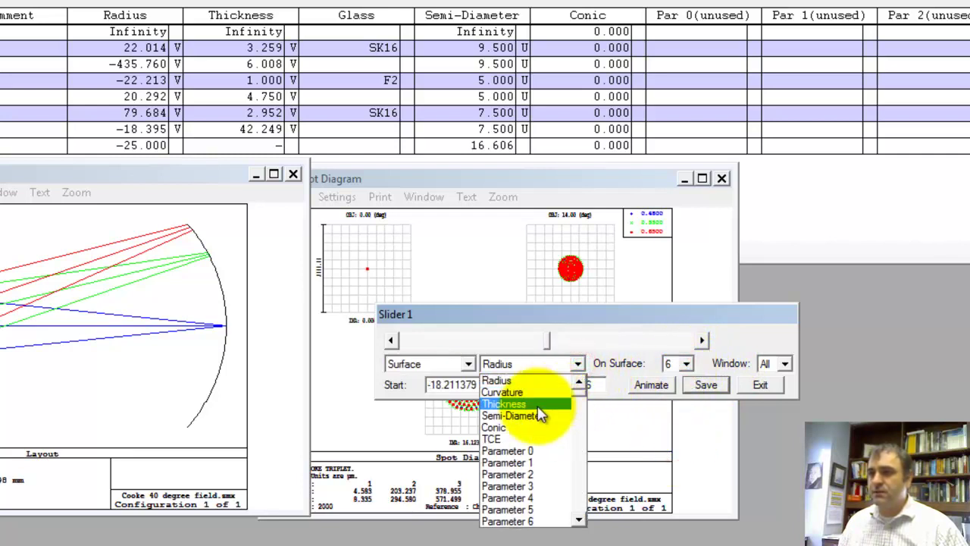
click(538, 406)
click(783, 365)
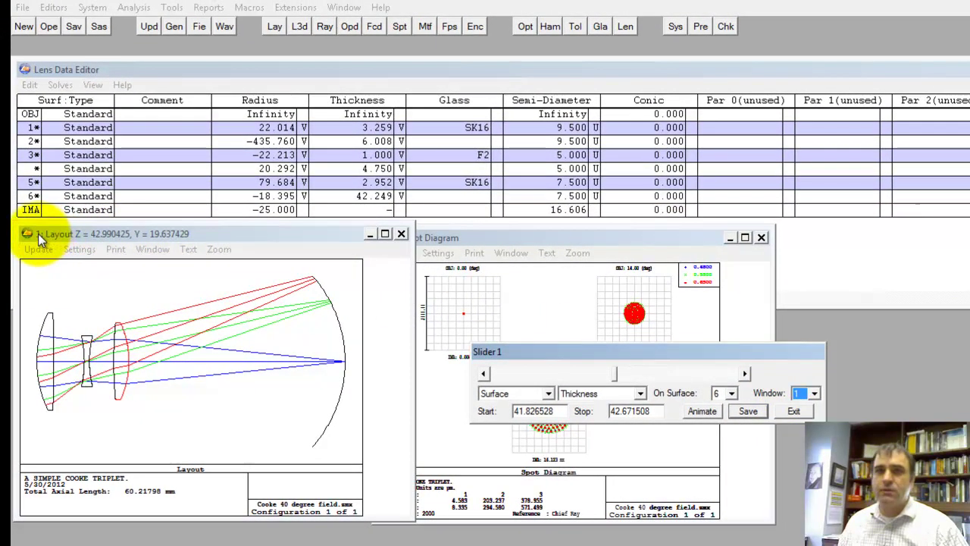
click(38, 234)
click(483, 238)
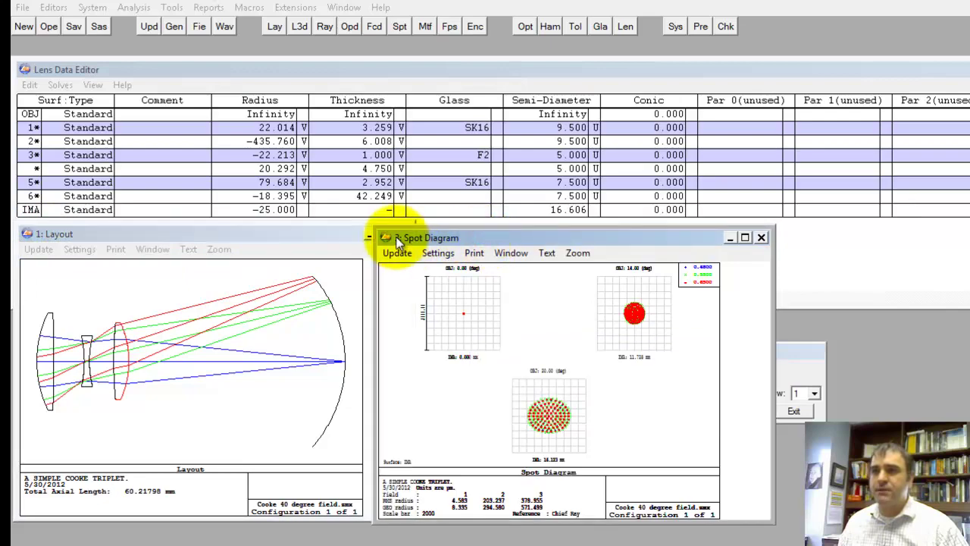
click(784, 353)
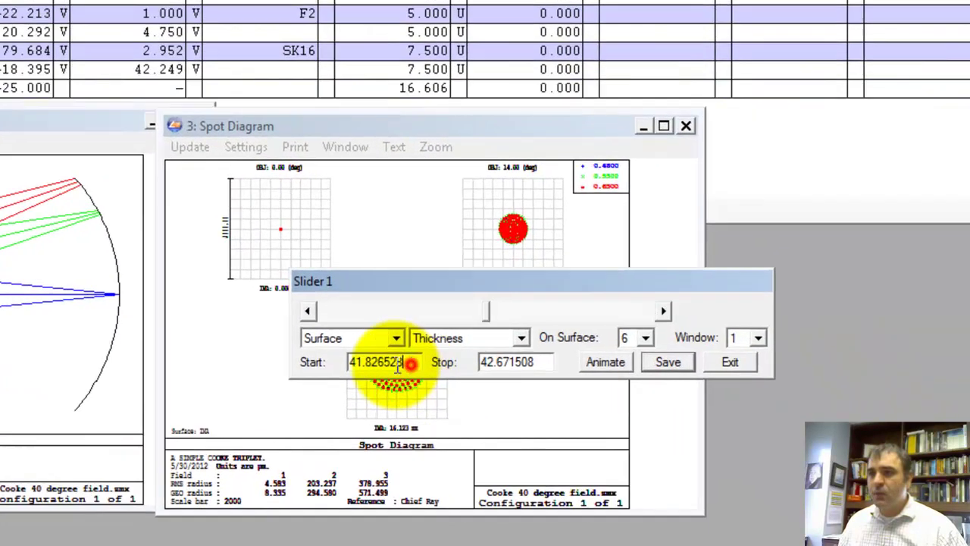
Step: Set the slider range from 25 to 50 and sweep the thickness, stopping near 42.5
drag(561, 411, 488, 410)
text(25)
drag(400, 298, 319, 299)
text(50)
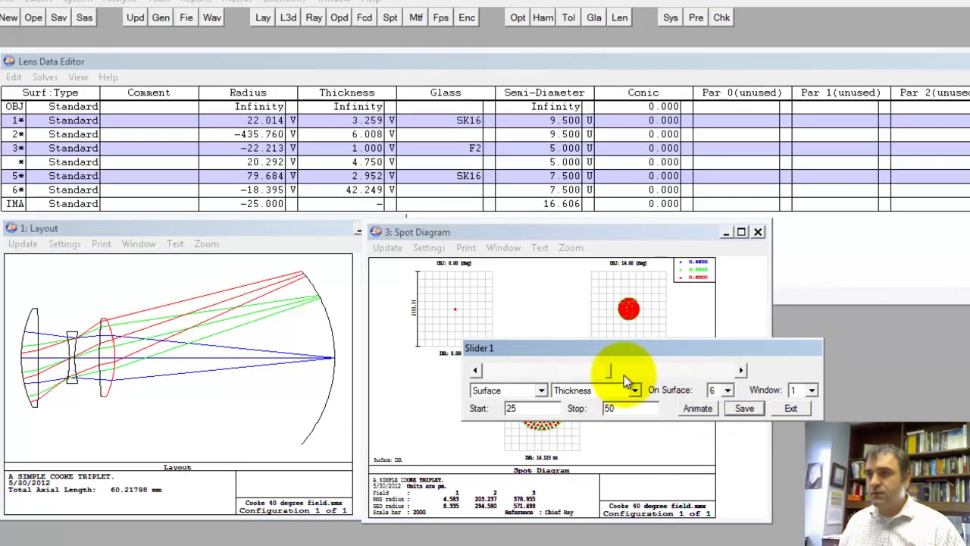
mouse_move(609, 375)
mouse_down()
mouse_move(498, 372)
mouse_move(691, 383)
mouse_move(554, 373)
mouse_move(669, 389)
mouse_move(651, 390)
mouse_move(658, 394)
mouse_up()
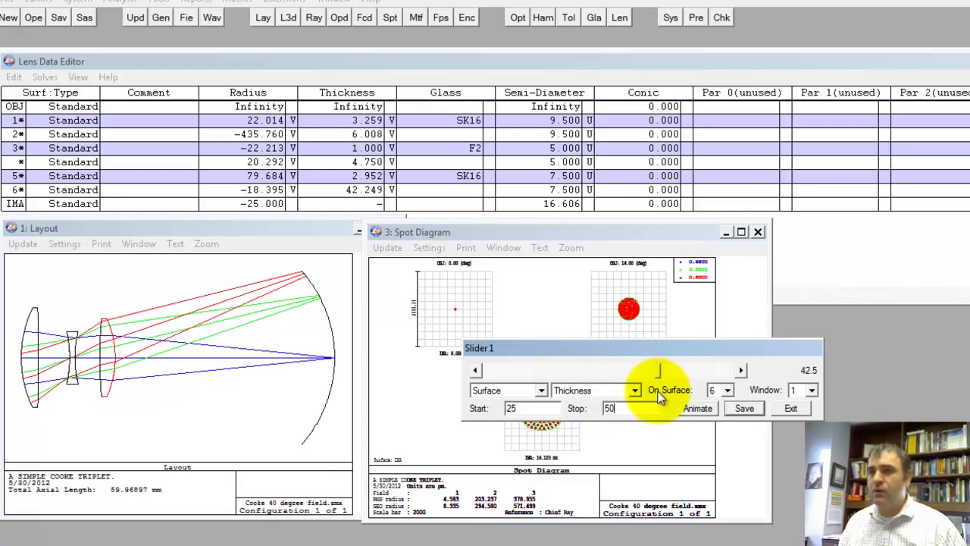
Step: Close the slider and enter EFFL as the first operand in the Merit Function Editor
click(791, 409)
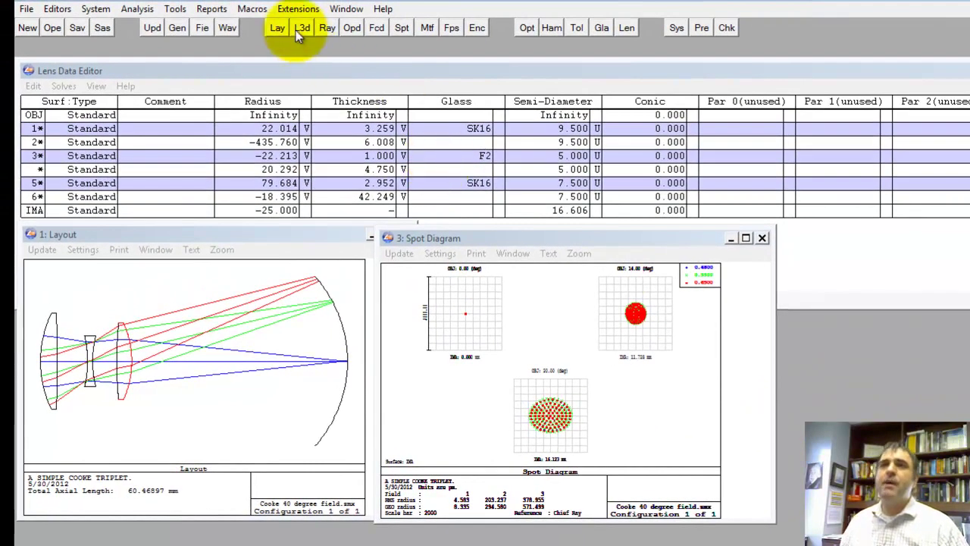
click(60, 13)
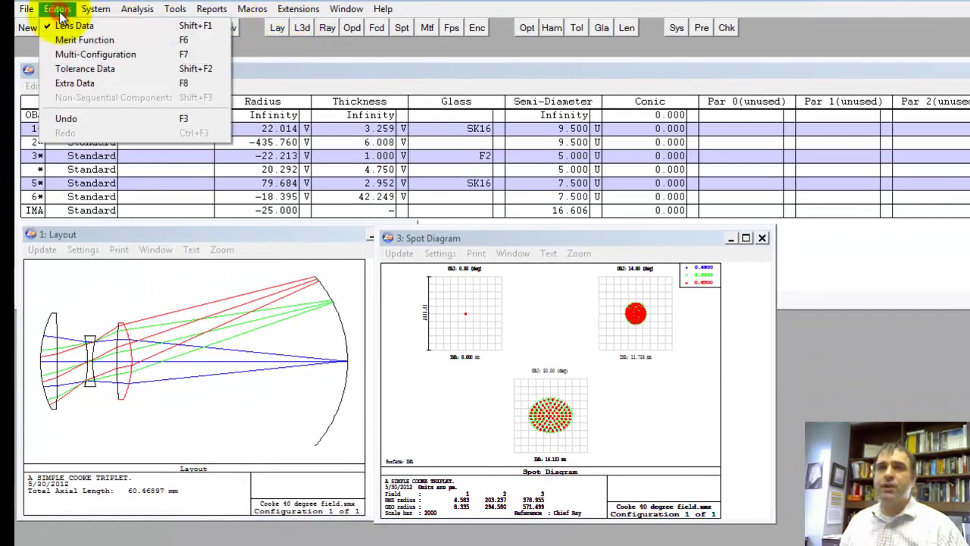
click(72, 42)
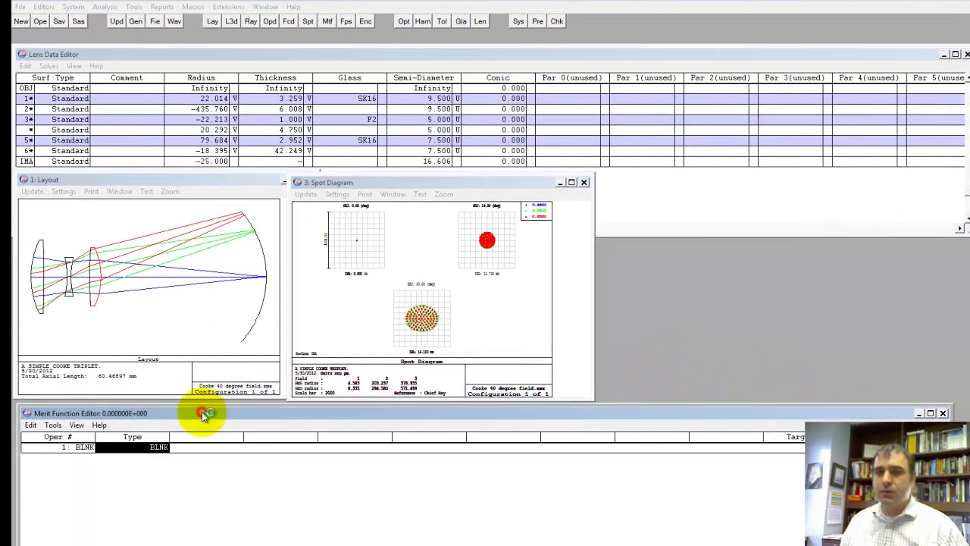
drag(202, 412, 189, 346)
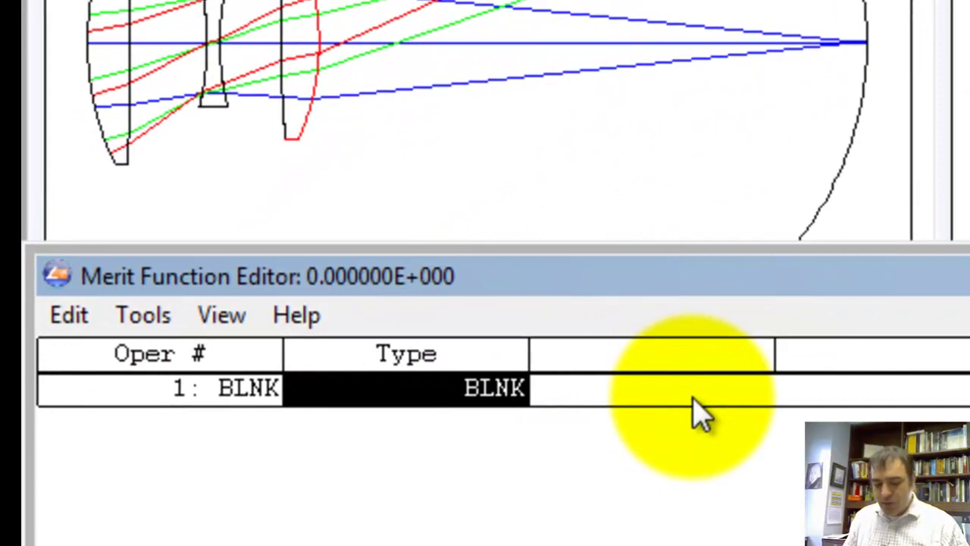
text(E)
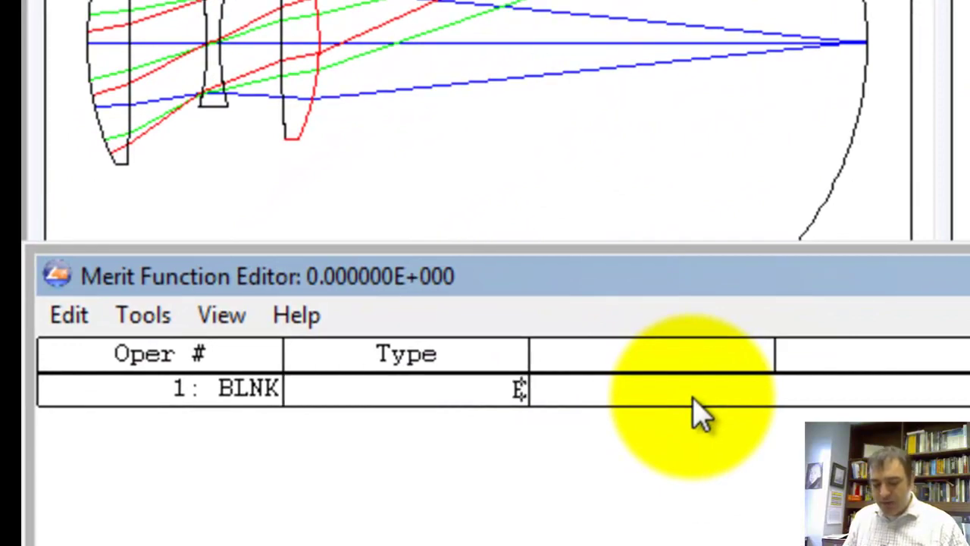
text(ffl)
key(Return)
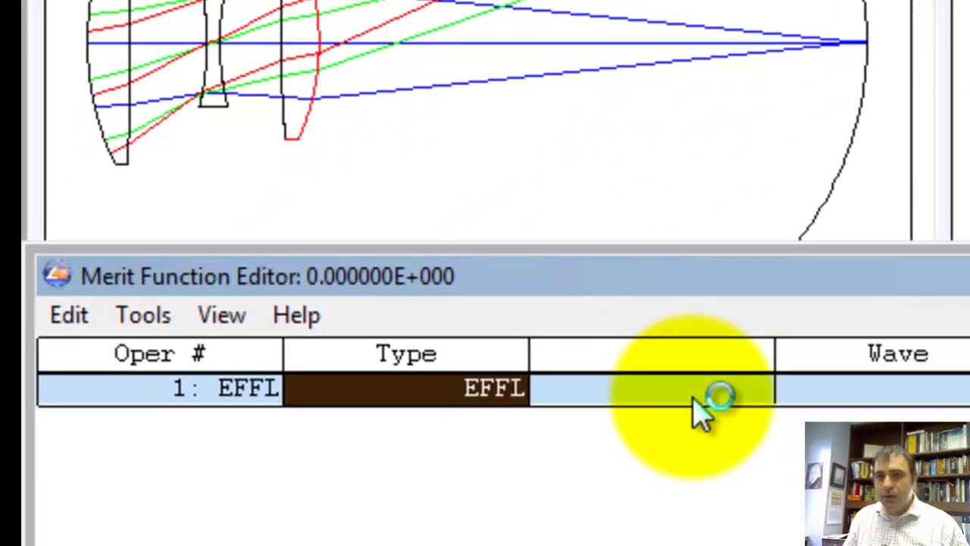
key(Tab)
key(Tab)
key(Tab)
key(Tab)
key(Tab)
key(Tab)
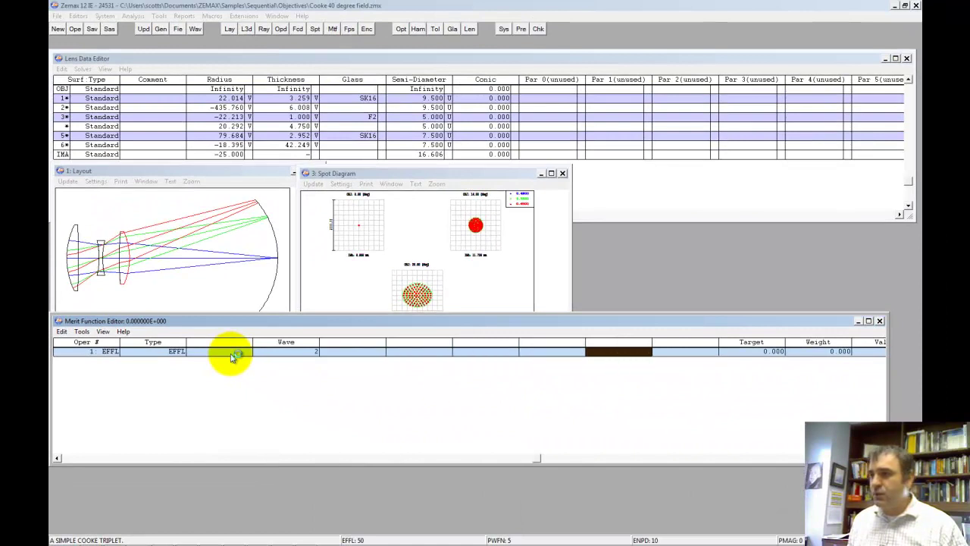
Step: Hide two unused columns in the Merit Function Editor
click(464, 352)
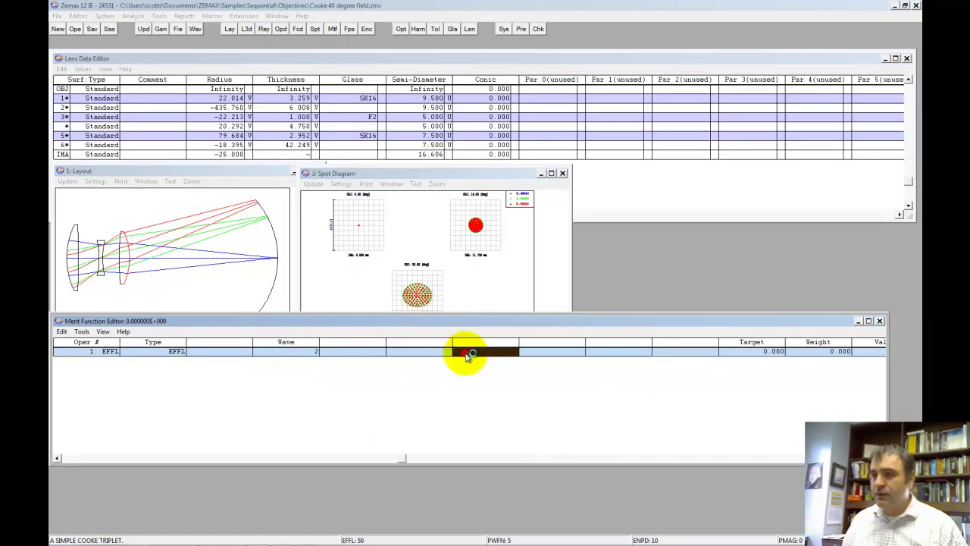
click(103, 331)
click(107, 344)
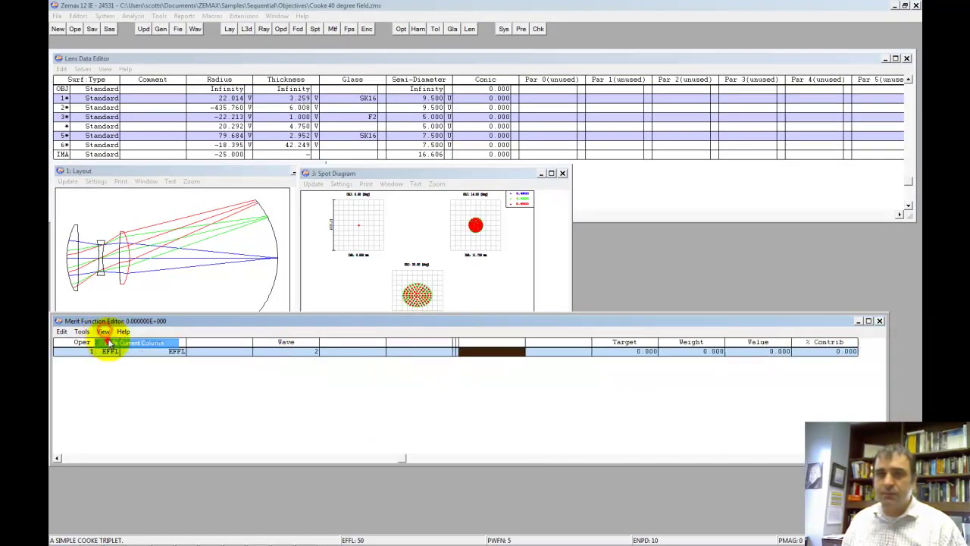
click(104, 332)
click(107, 344)
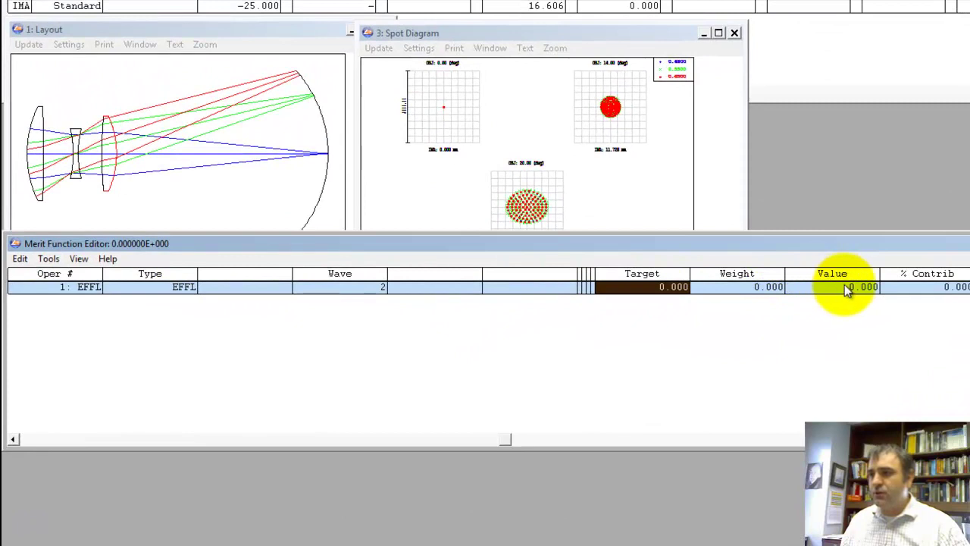
Step: Insert blank rows below EFFL and add AXCL as the second operand
click(182, 290)
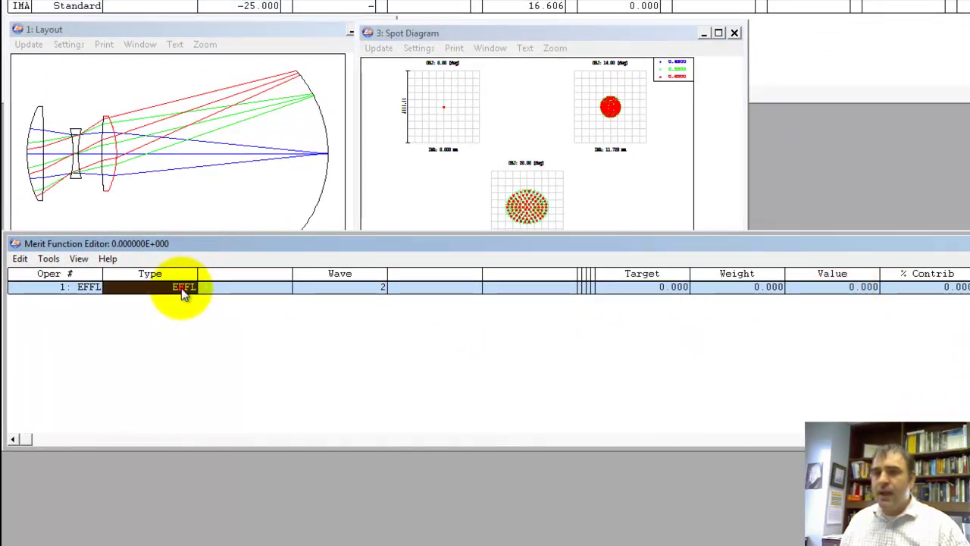
key(ctrl+Insert)
key(ctrl+Insert)
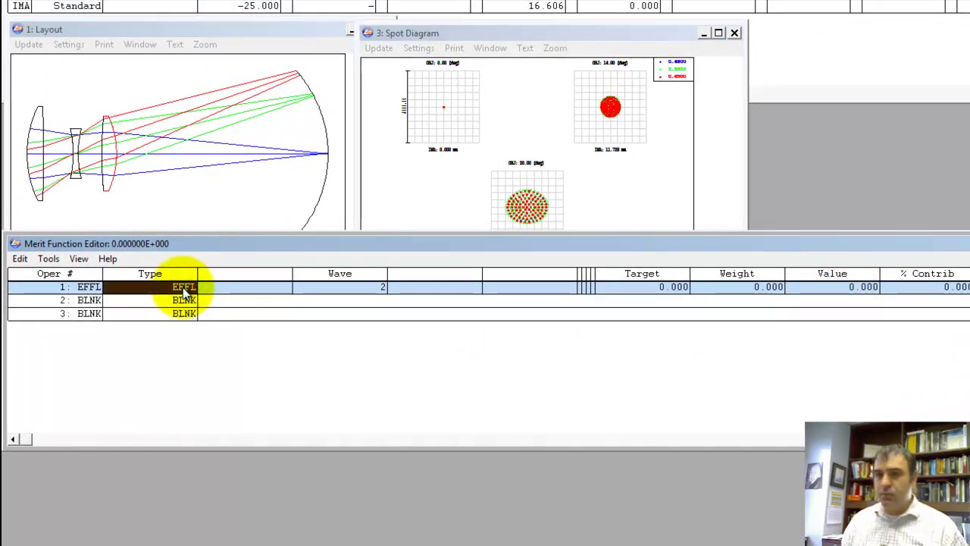
click(182, 300)
click(183, 300)
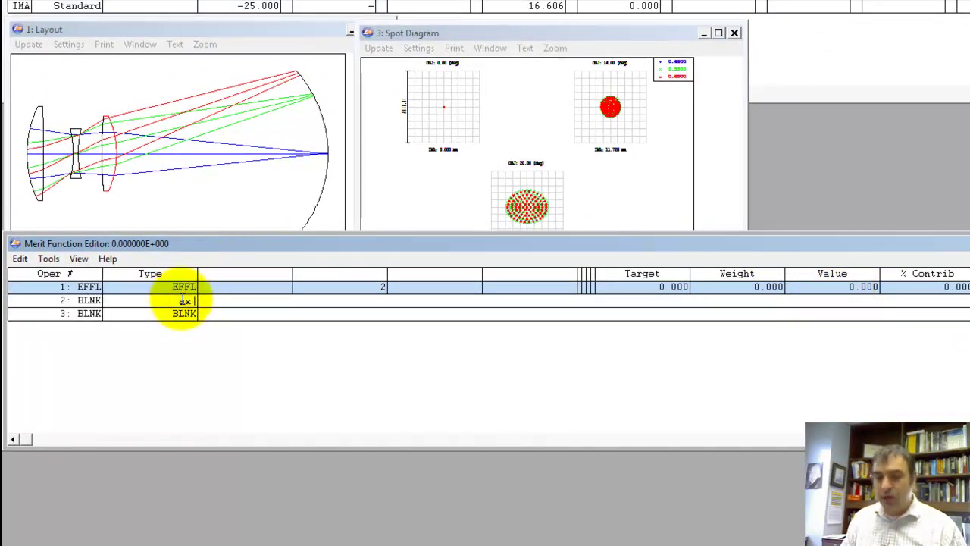
key(Return)
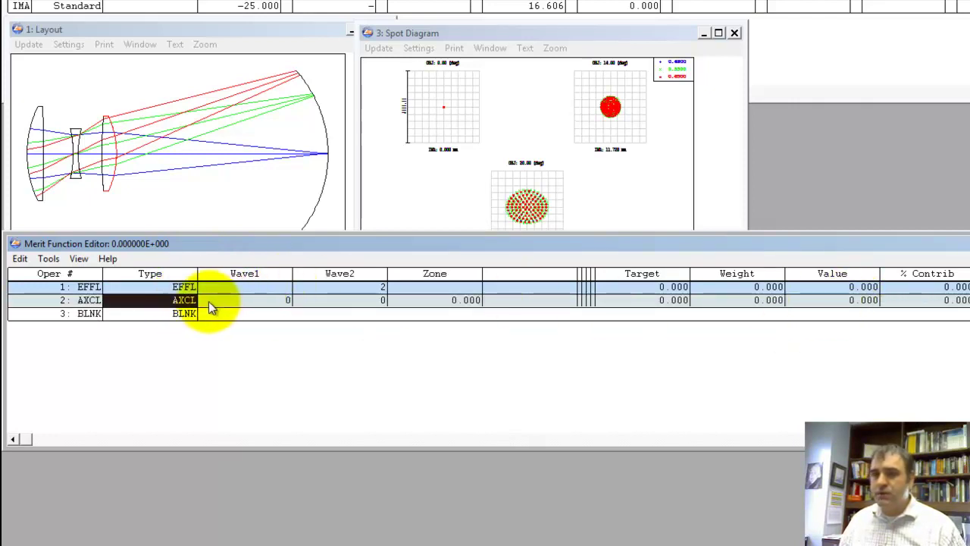
Step: Check the EFFL value of 50 and delete the AXCL row
click(50, 259)
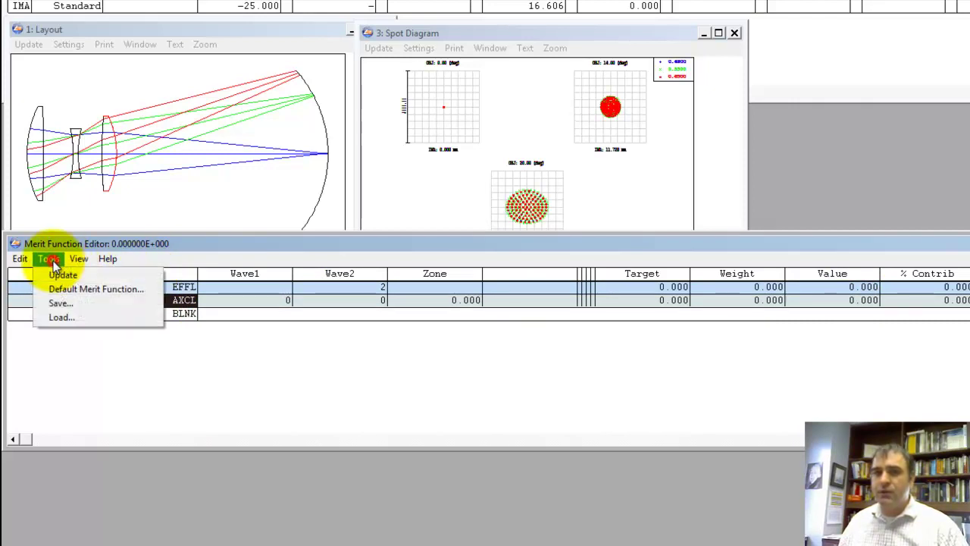
click(263, 288)
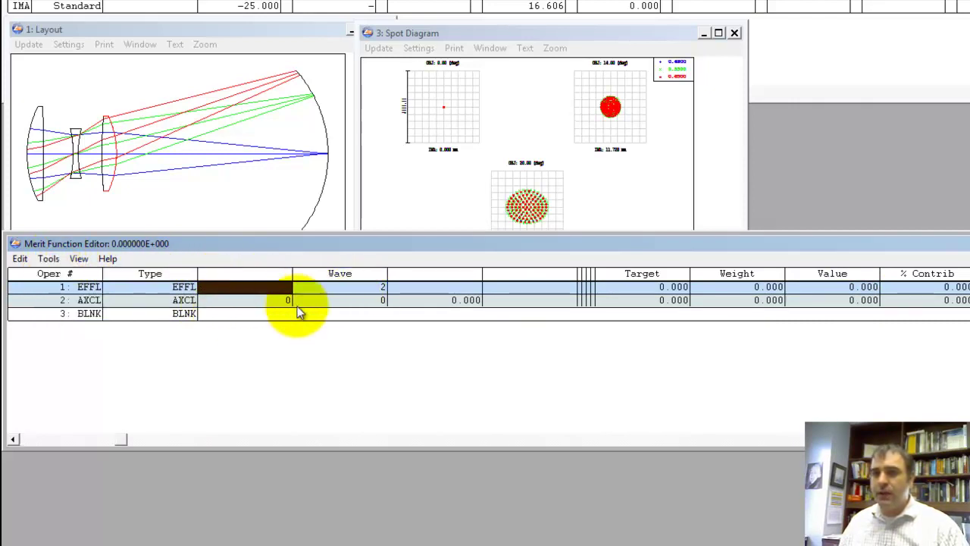
click(773, 300)
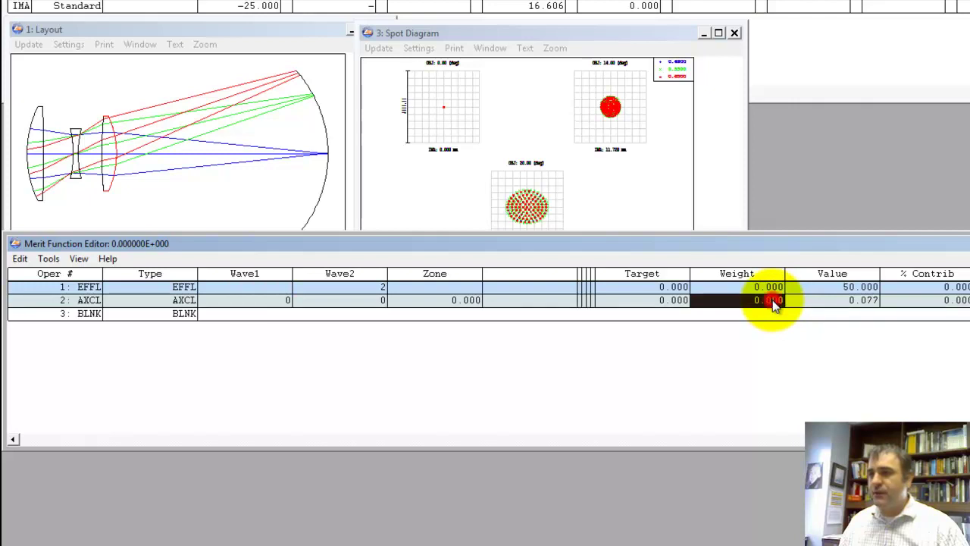
click(862, 288)
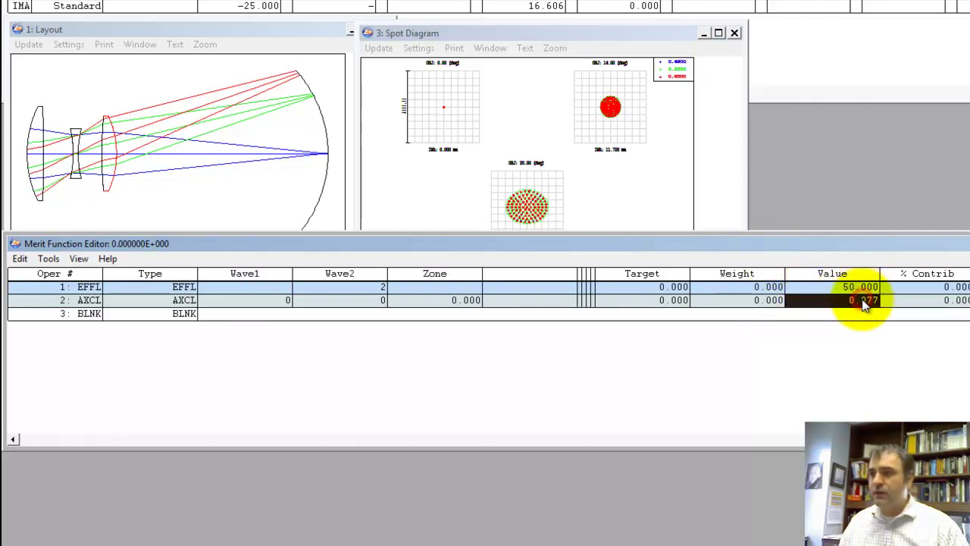
key(Delete)
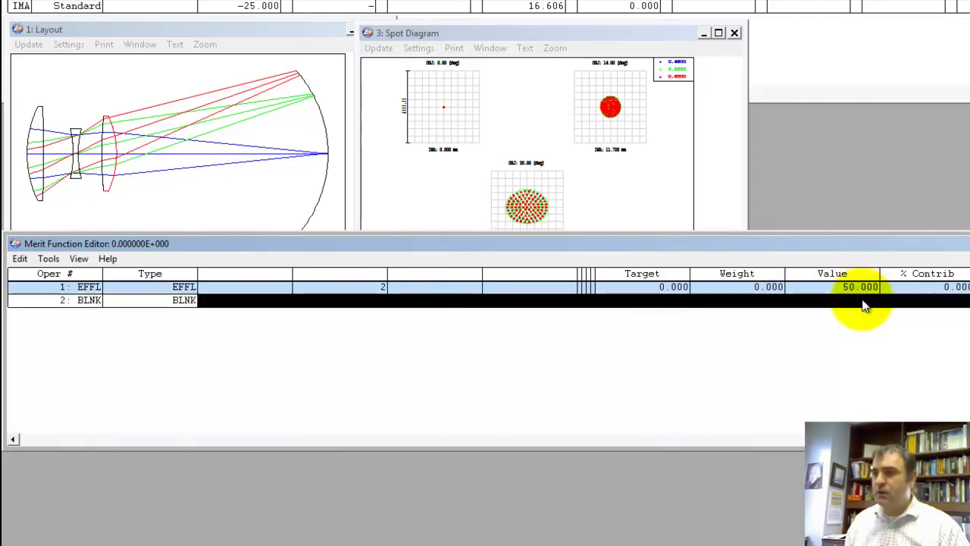
click(173, 303)
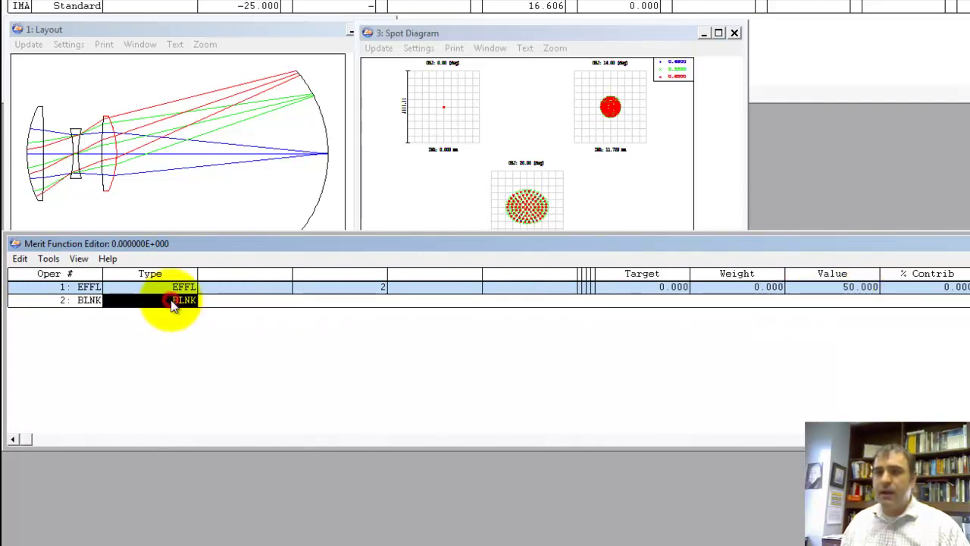
Step: Enter DMFS as the operand type in row 2
click(48, 259)
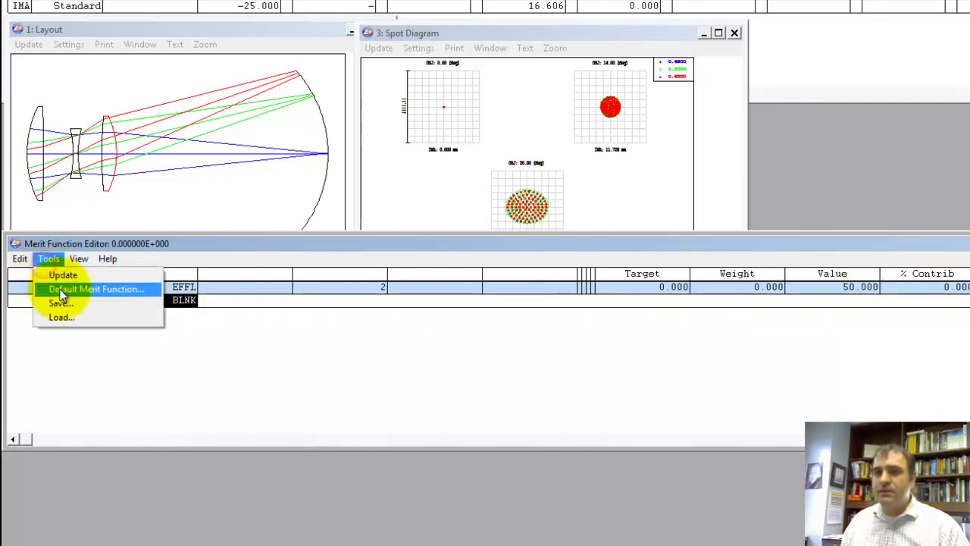
click(249, 290)
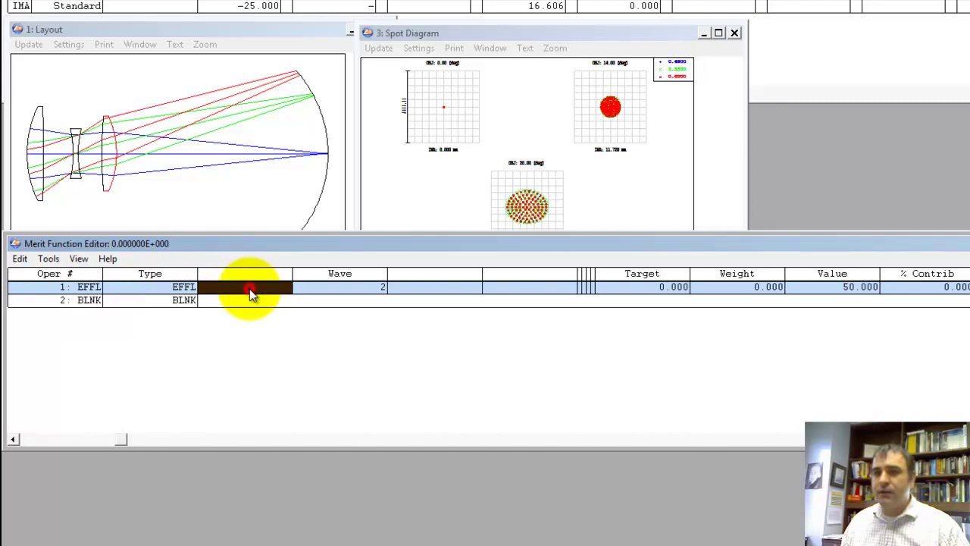
click(182, 291)
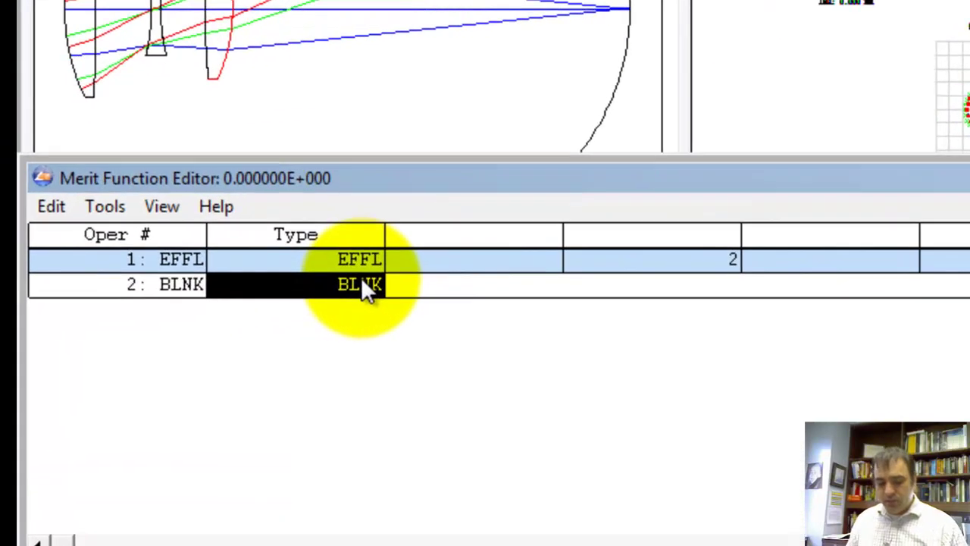
text(dmfs)
key(Return)
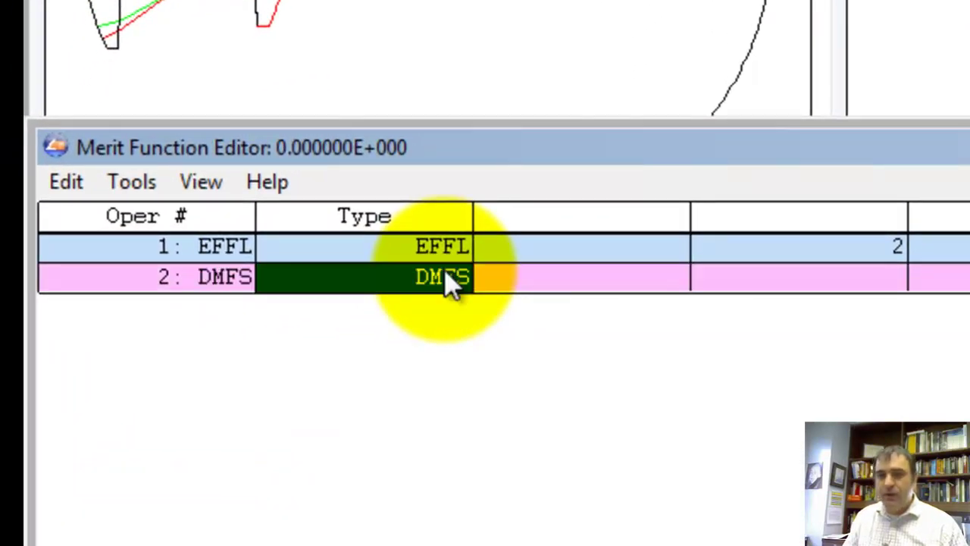
Step: Open the Default Merit Function settings and move the dialog aside
click(131, 182)
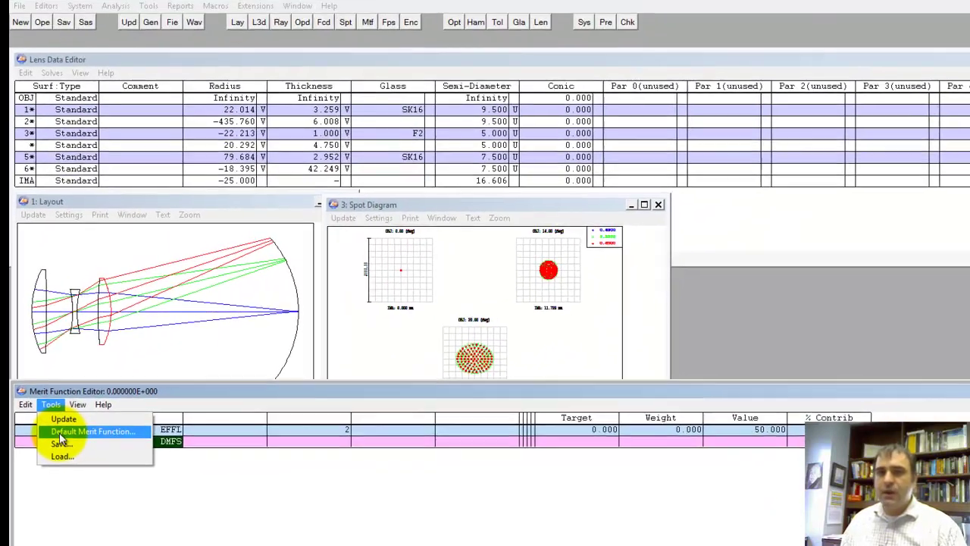
click(84, 431)
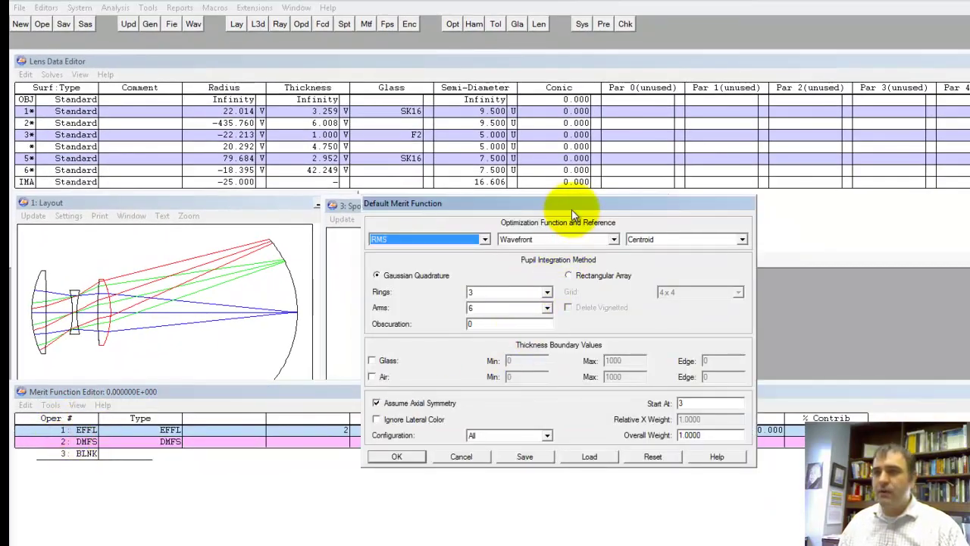
drag(566, 172, 455, 158)
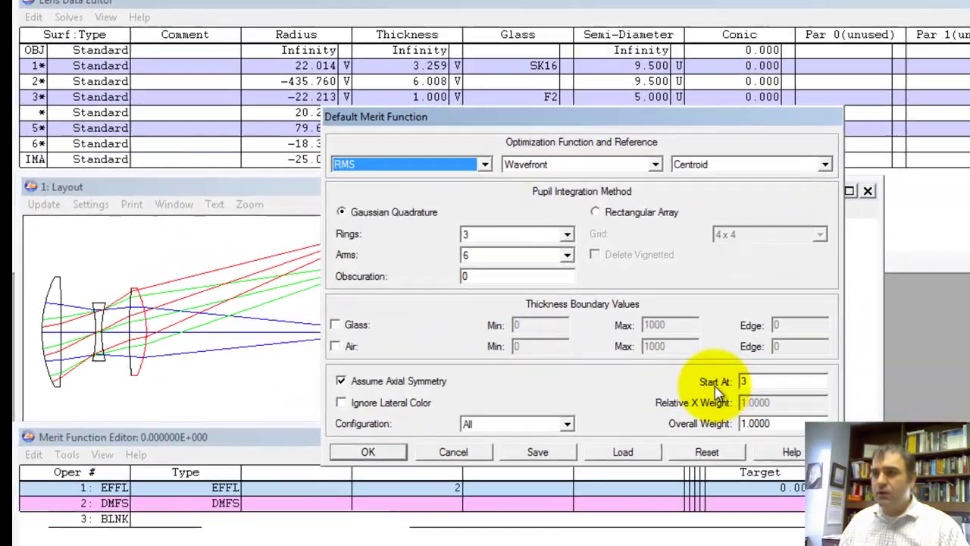
click(565, 352)
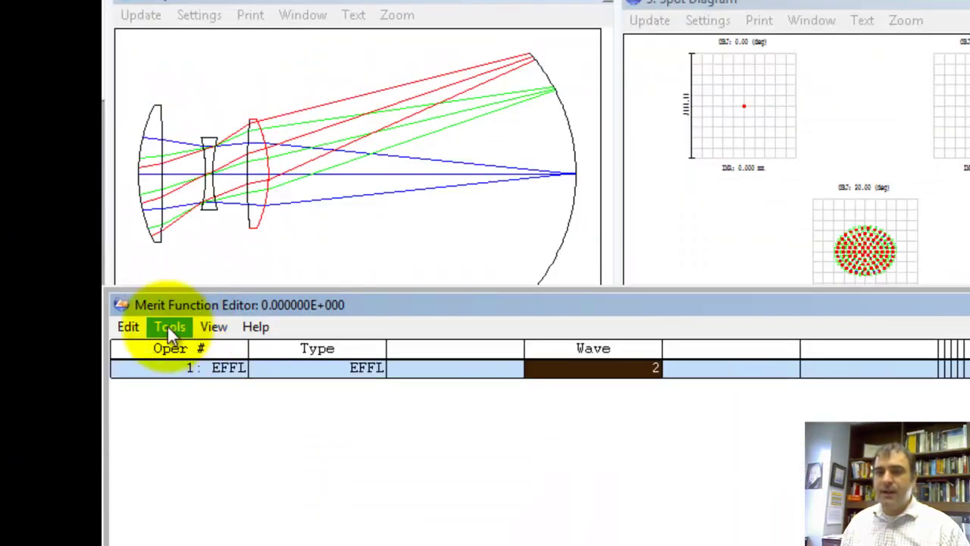
Step: Generate the default merit function and acknowledge the zero-weight field warning
click(167, 324)
click(187, 367)
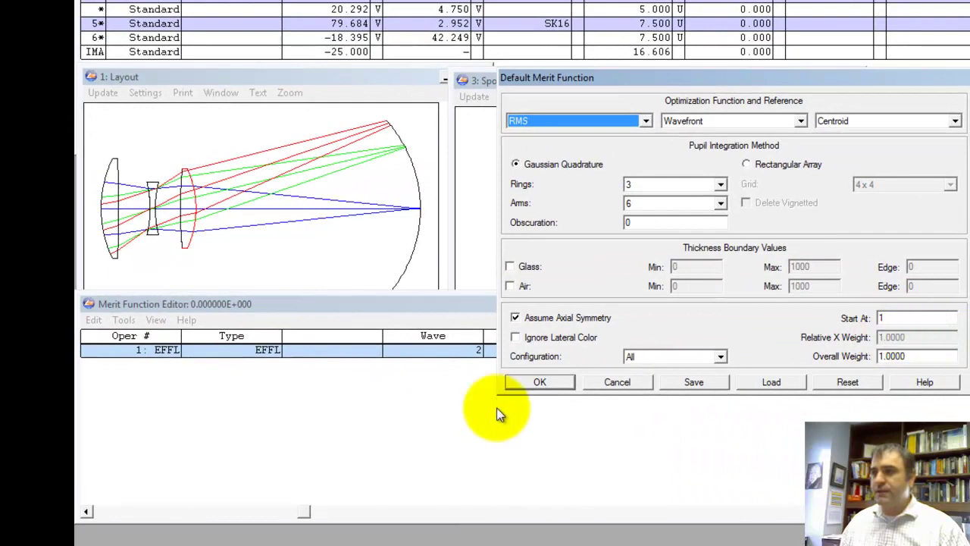
click(700, 410)
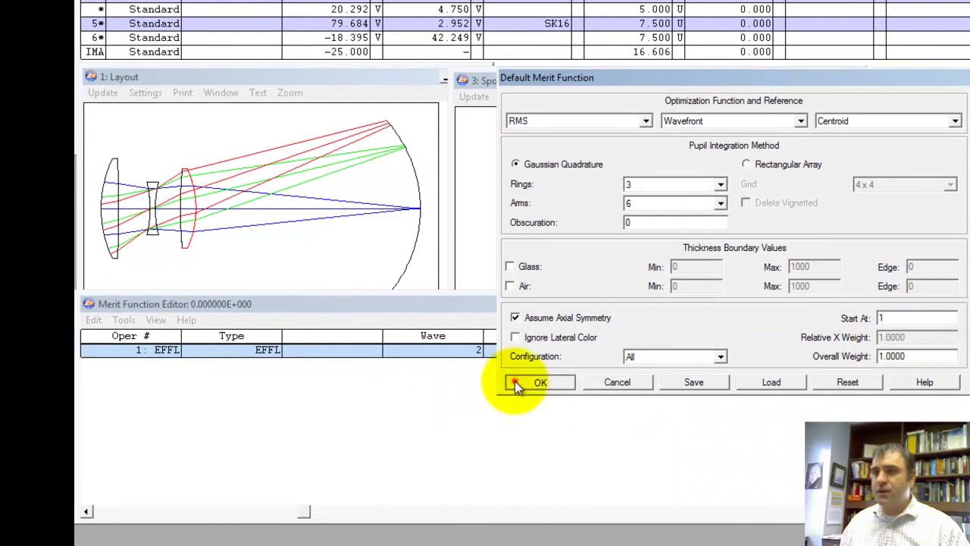
click(809, 300)
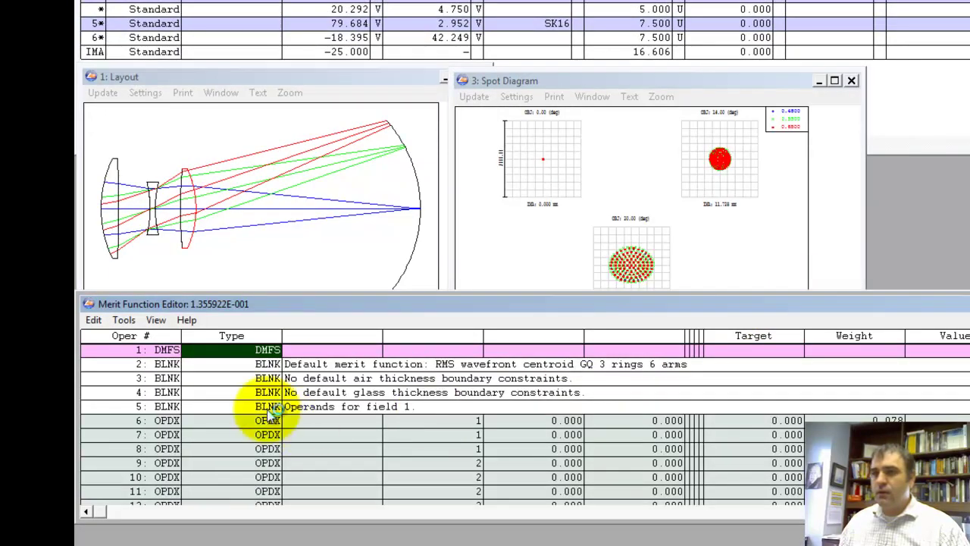
click(265, 364)
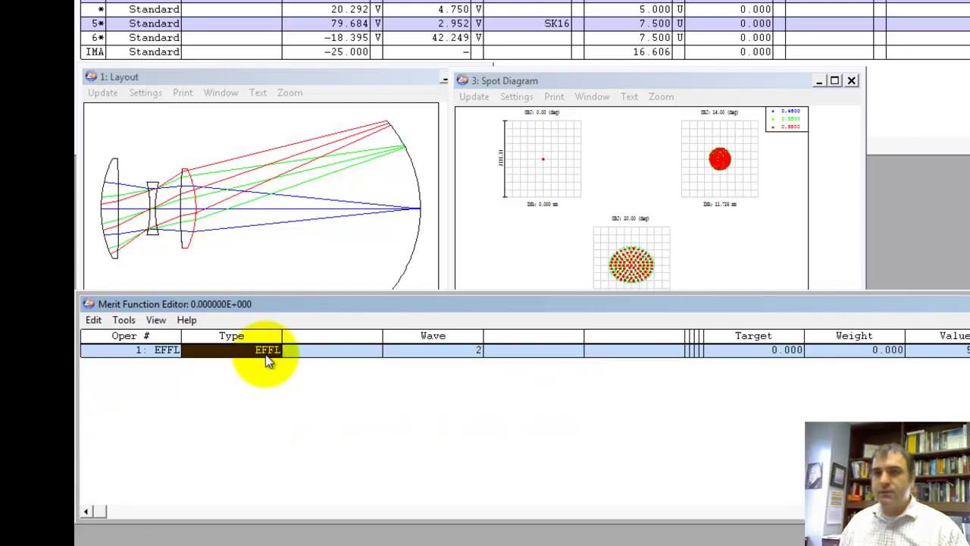
Step: Insert a blank row under EFFL and make it a DMFS operand
key(ctrl+Insert)
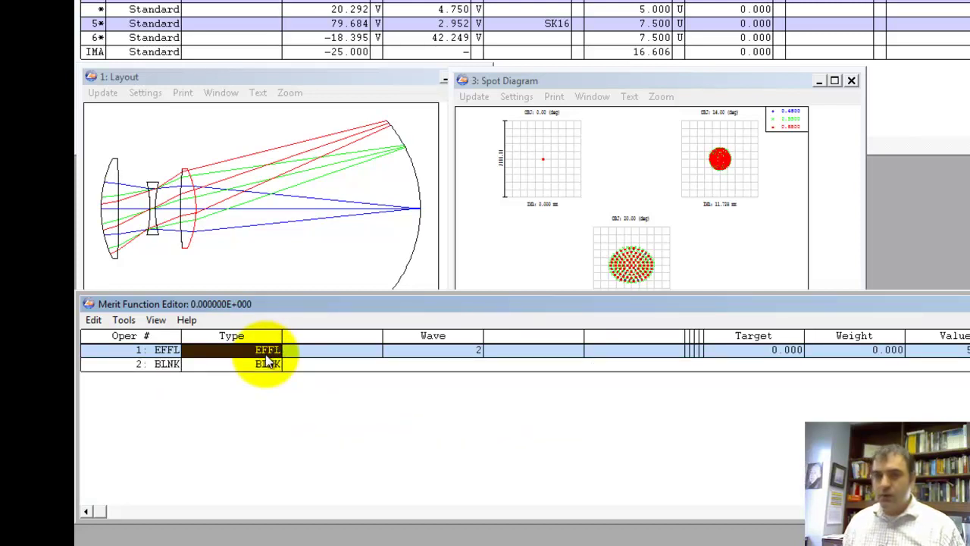
double_click(262, 367)
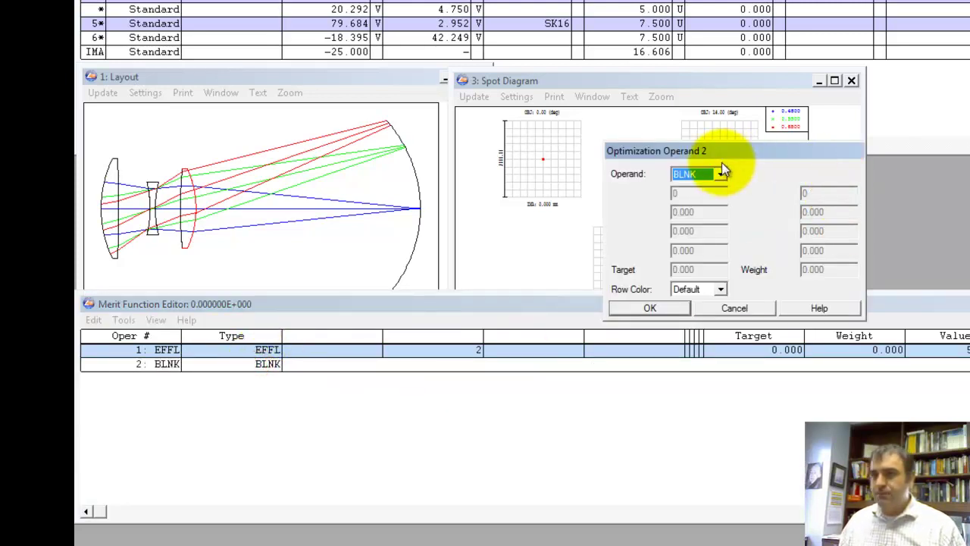
click(722, 303)
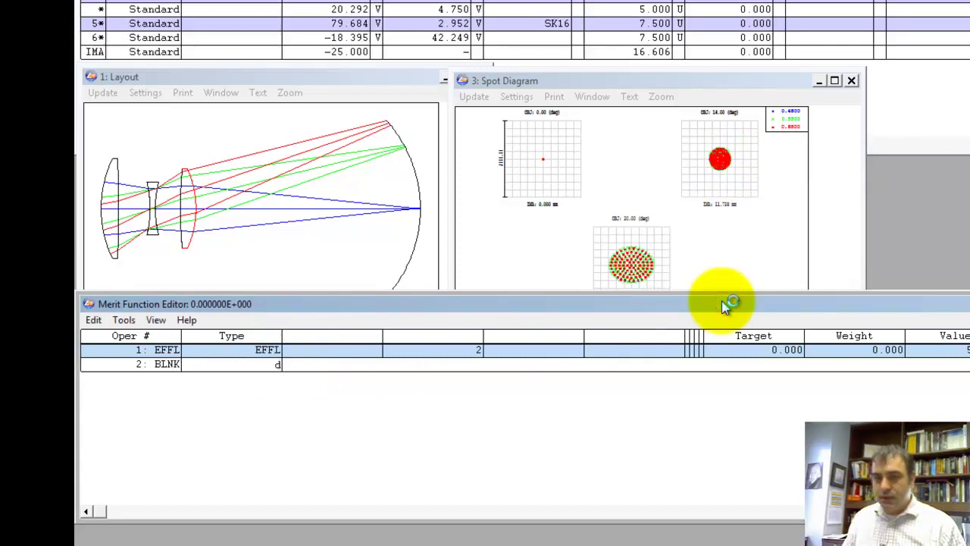
text(dmfs)
key(Return)
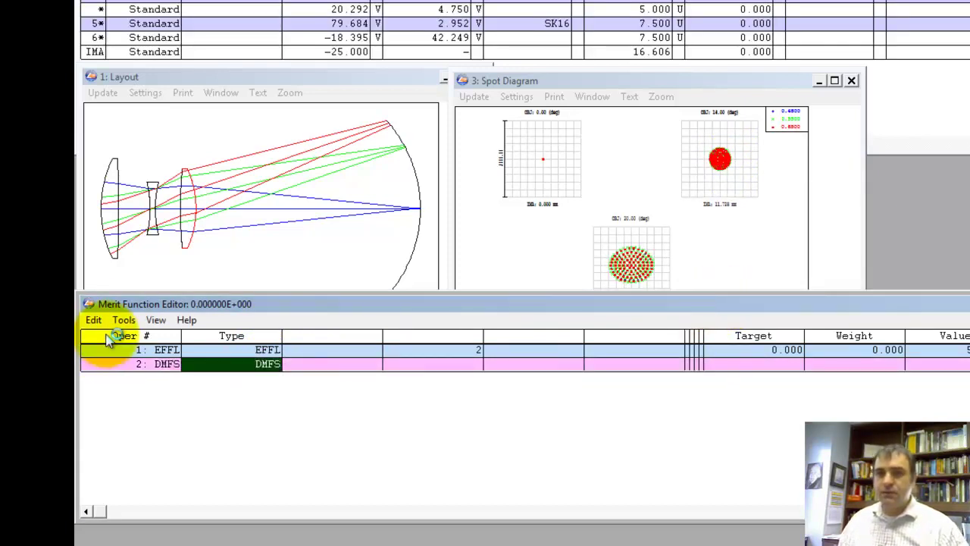
click(124, 320)
Step: Accept the RMS wavefront centroid default merit function and acknowledge the zero-weight warning
click(136, 352)
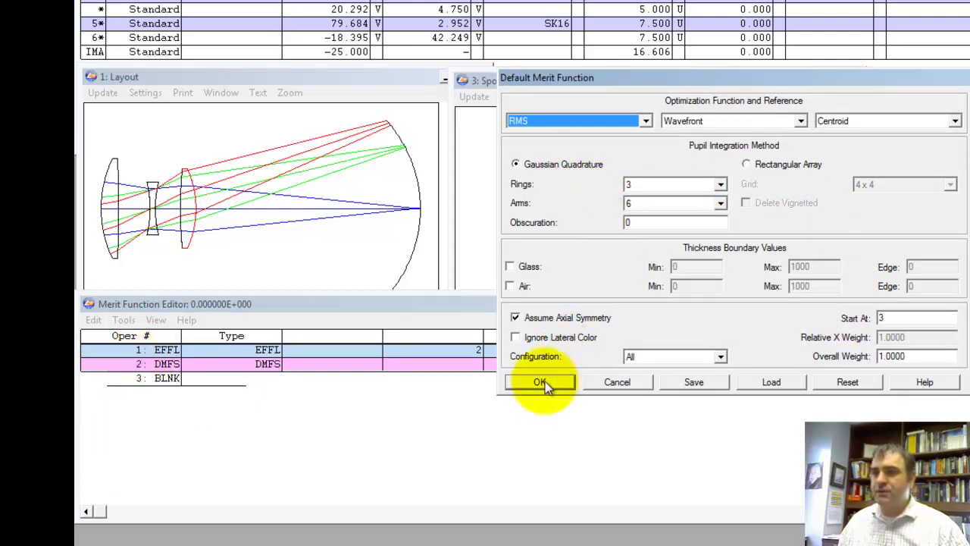
double_click(931, 354)
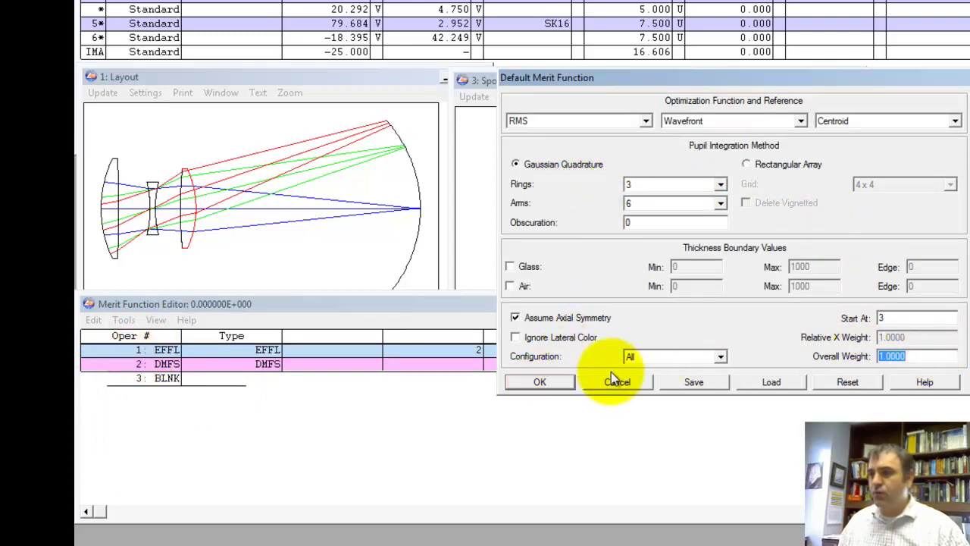
click(540, 382)
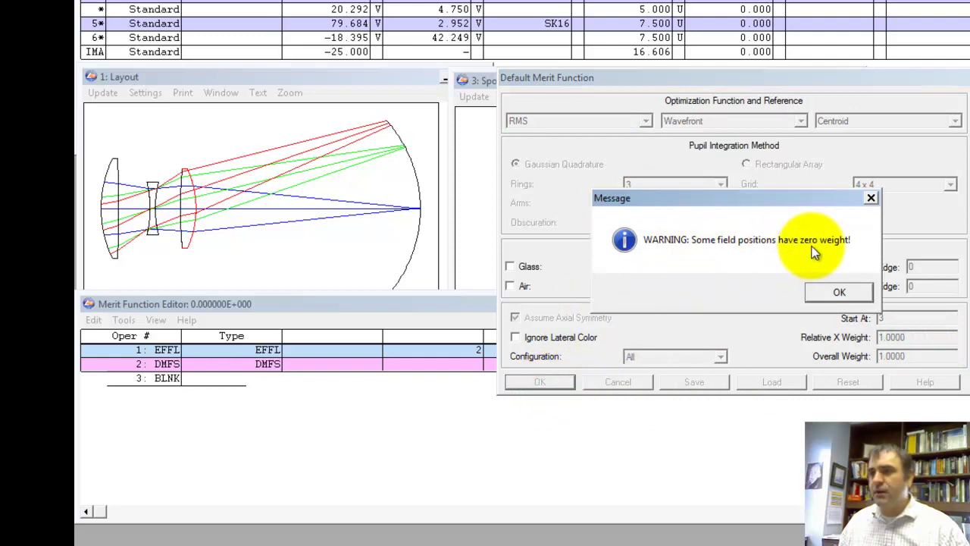
click(825, 292)
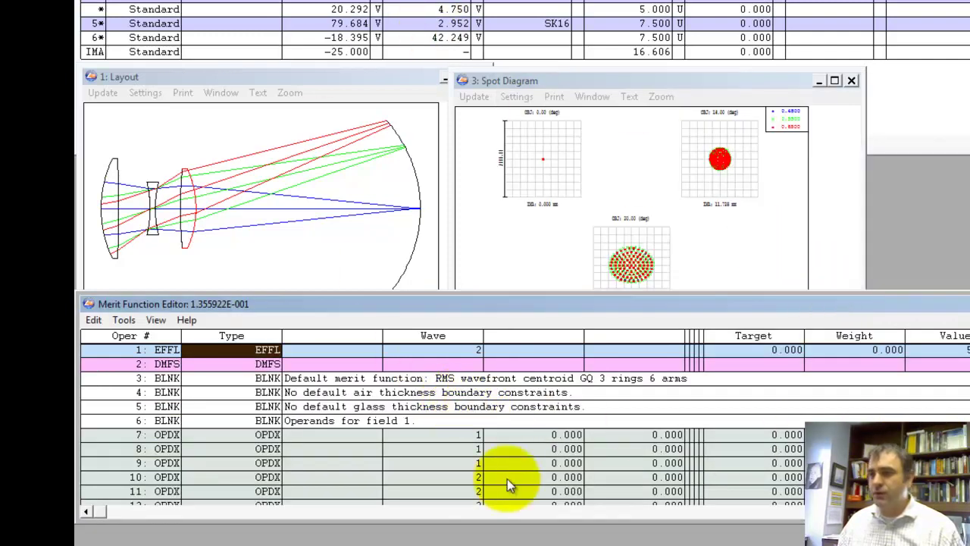
Step: Inspect the field 1 OPDX operands in rows 7 through 15
click(387, 434)
double_click(480, 307)
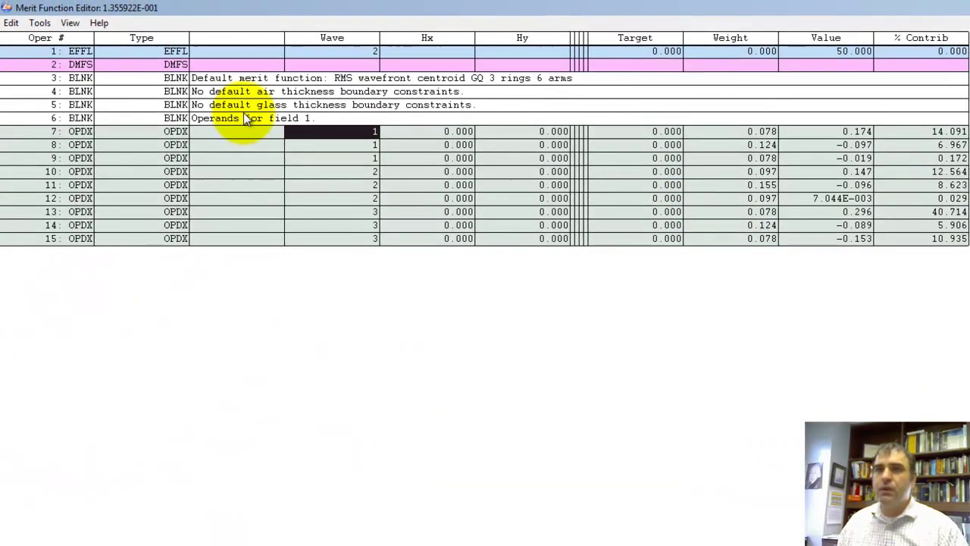
click(250, 99)
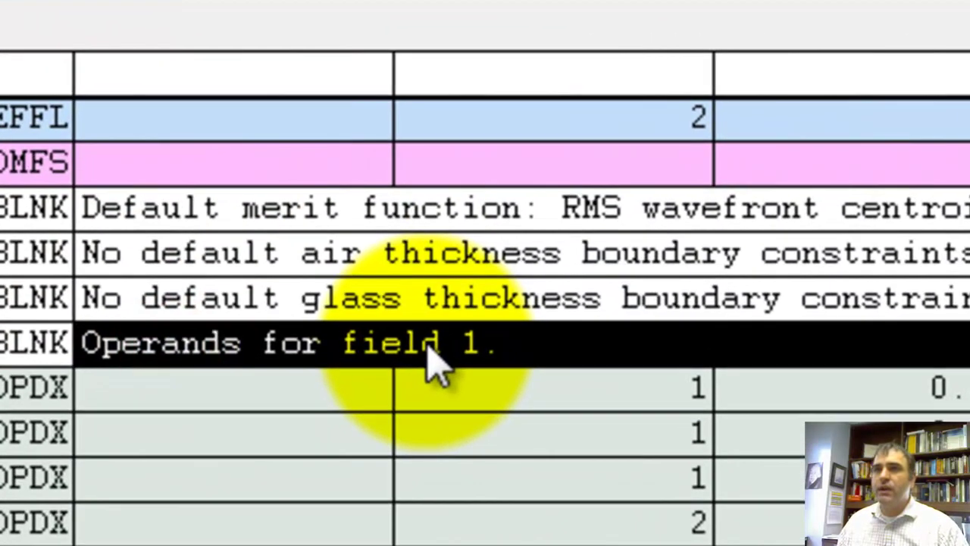
drag(597, 391, 589, 545)
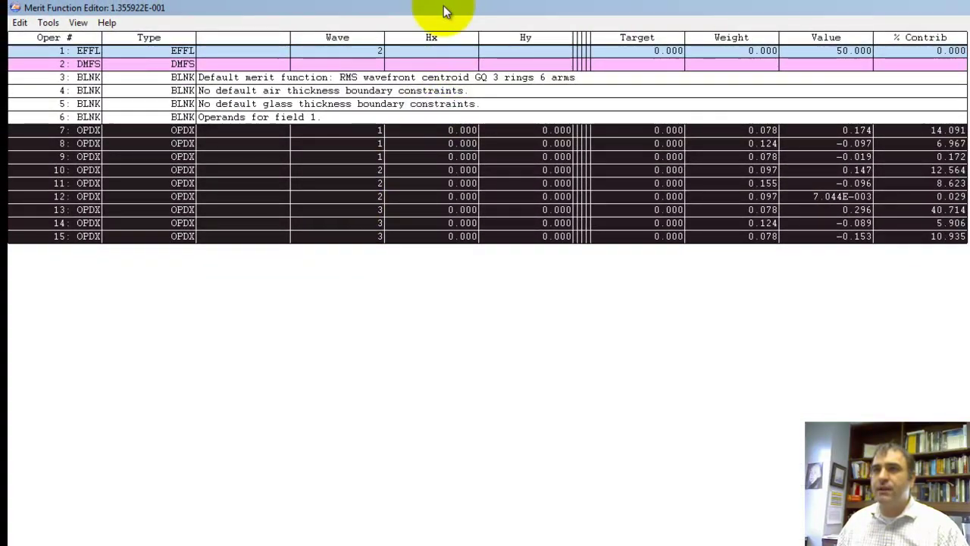
drag(443, 5, 438, 21)
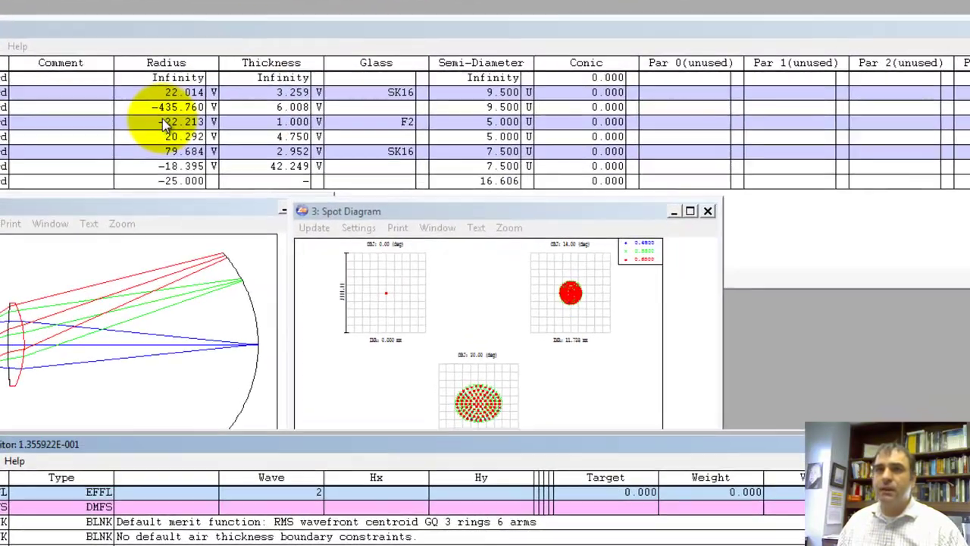
Step: In the field data, give fields 2 and 3 a weight of 1
click(189, 41)
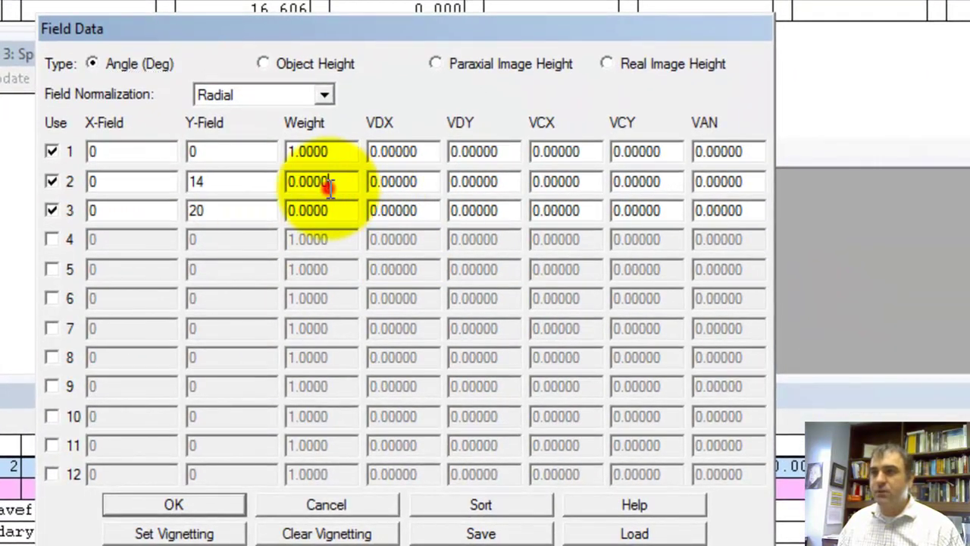
double_click(330, 182)
text(1)
double_click(341, 210)
text(1)
click(174, 505)
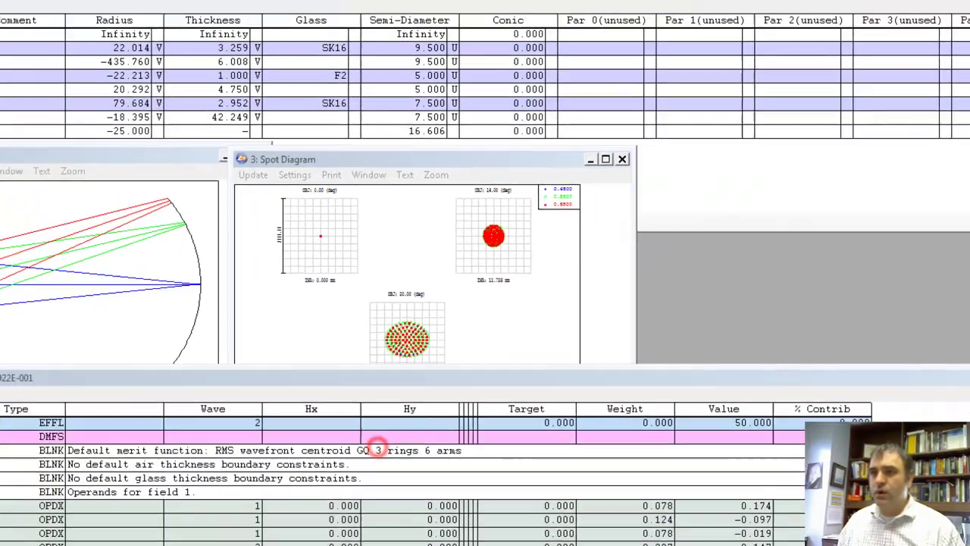
Step: Regenerate the default RMS wavefront centroid merit function with 3 rings and 6 arms, and review its OPDX operands
click(35, 385)
click(42, 410)
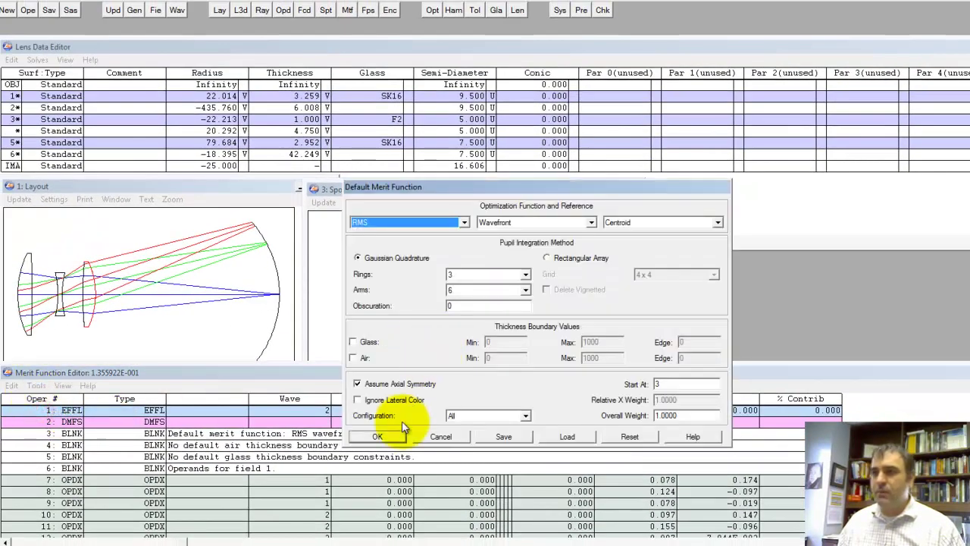
click(379, 438)
double_click(413, 373)
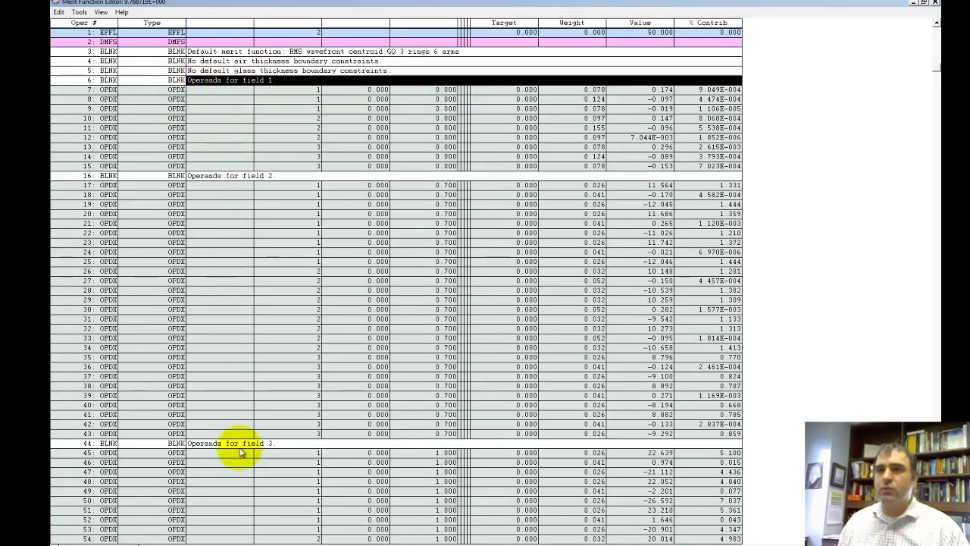
click(925, 5)
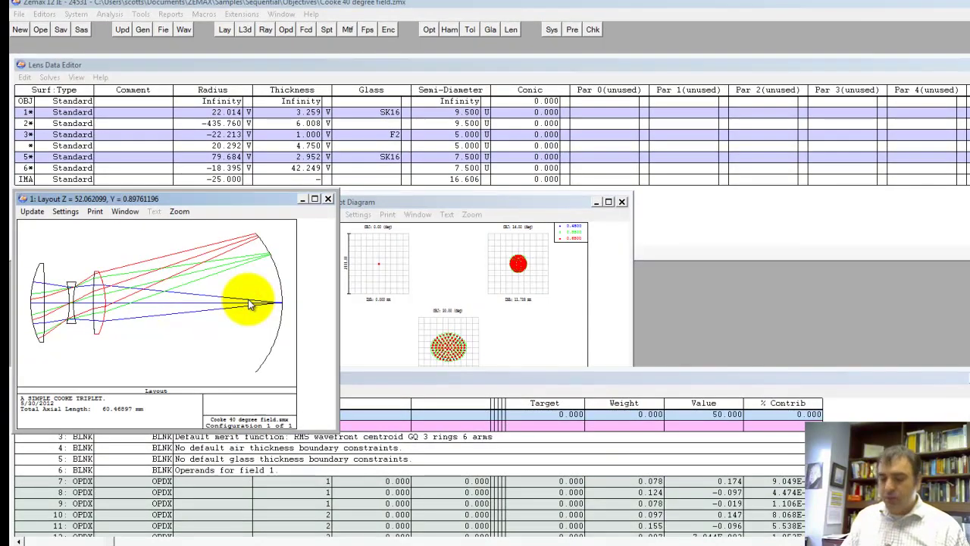
Step: Run automatic optimization with Auto Update, dropping the merit function from 9.768719 to 0.115279, then stop and exit
key(ctrl+o)
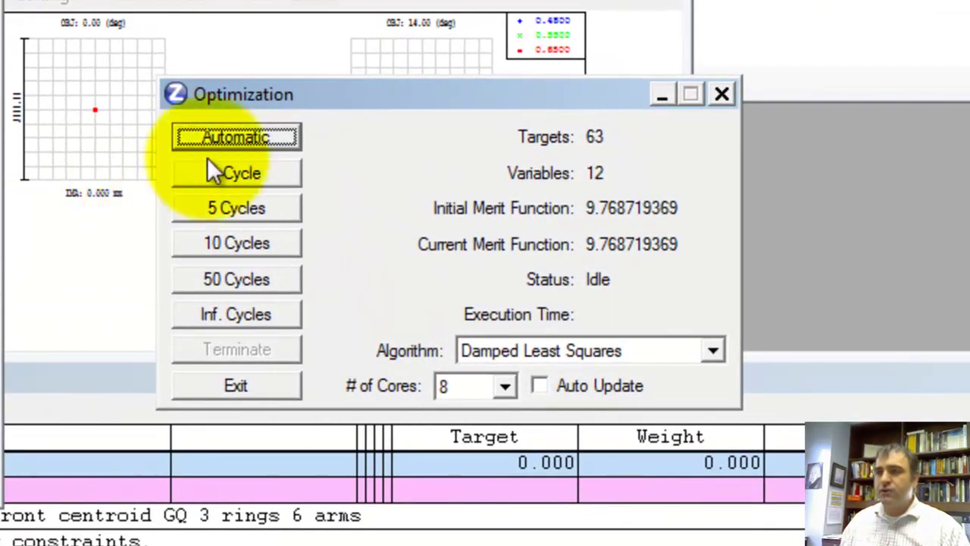
drag(340, 99, 180, 189)
click(71, 227)
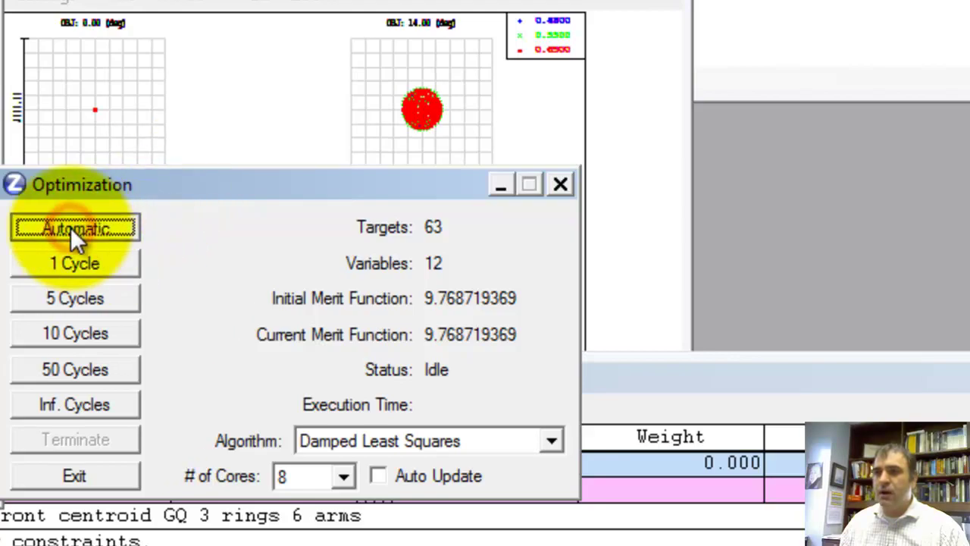
click(383, 475)
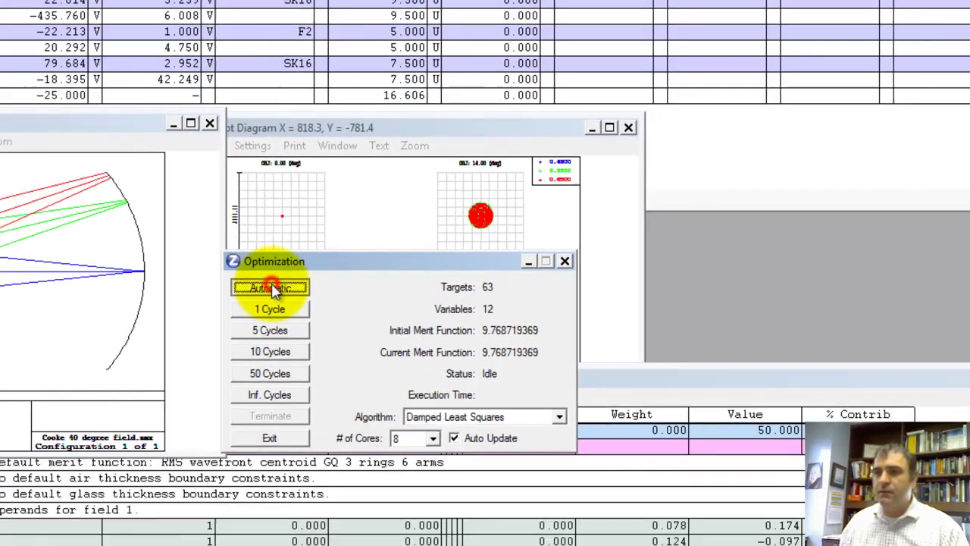
click(81, 229)
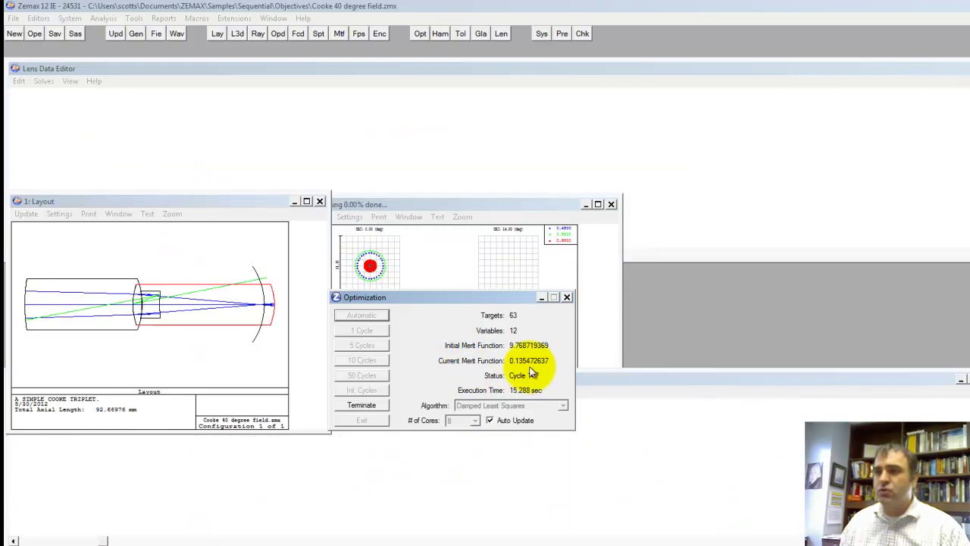
click(376, 408)
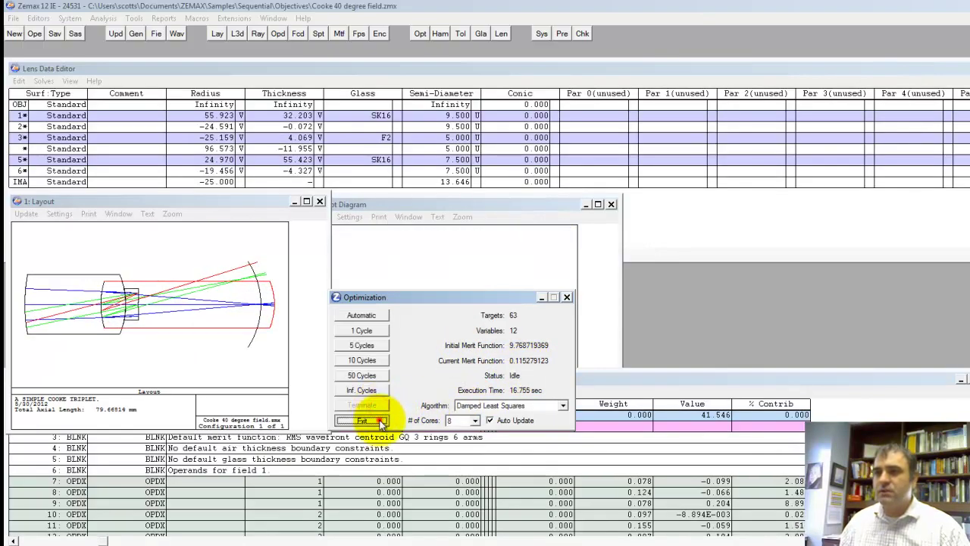
click(382, 422)
click(296, 342)
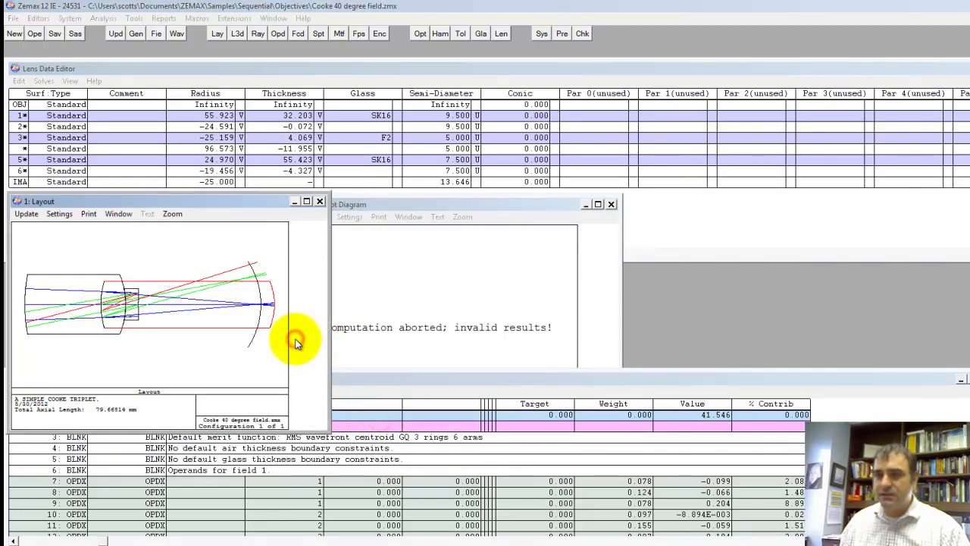
Step: Check the restored lens data: radii 22.014 and -18.395, and the 3.259 first thickness
click(236, 330)
click(446, 298)
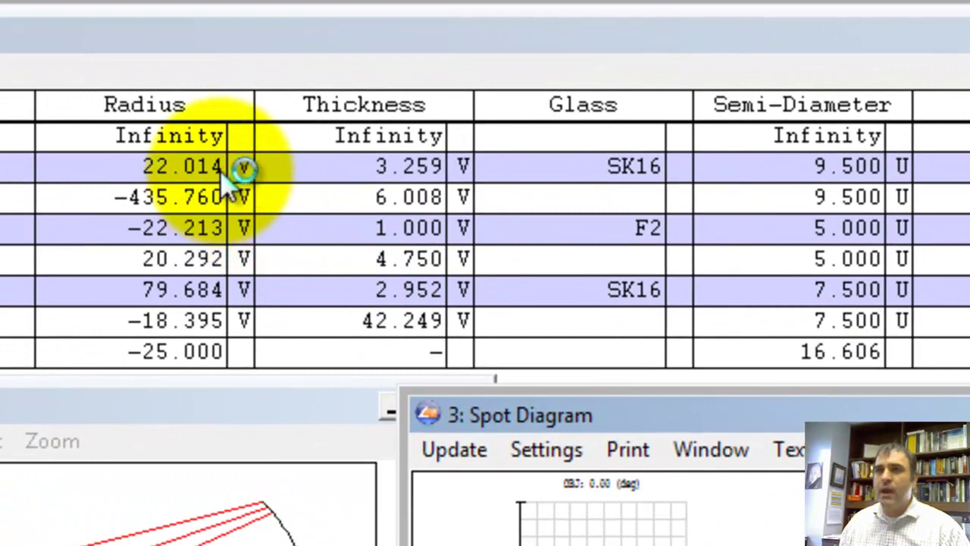
click(216, 167)
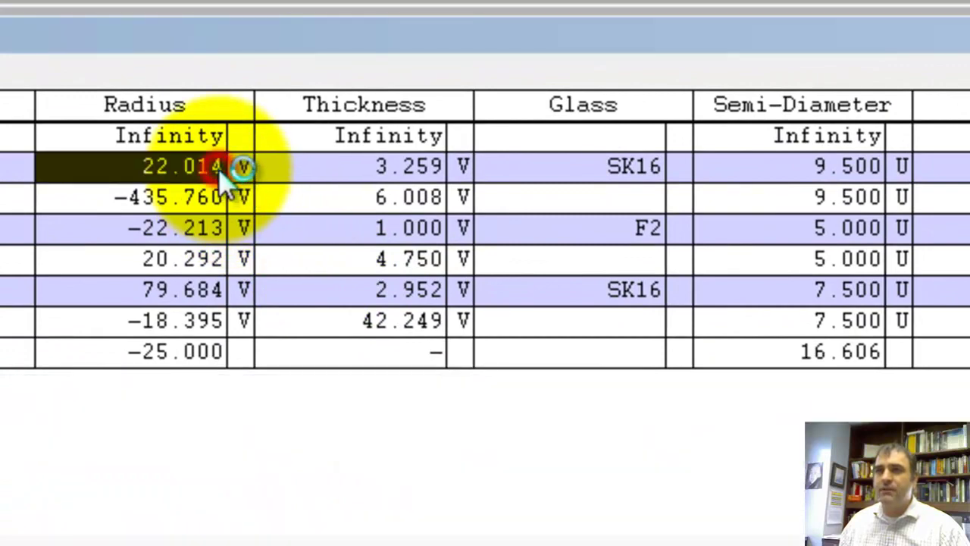
click(204, 315)
click(338, 318)
click(372, 256)
click(394, 167)
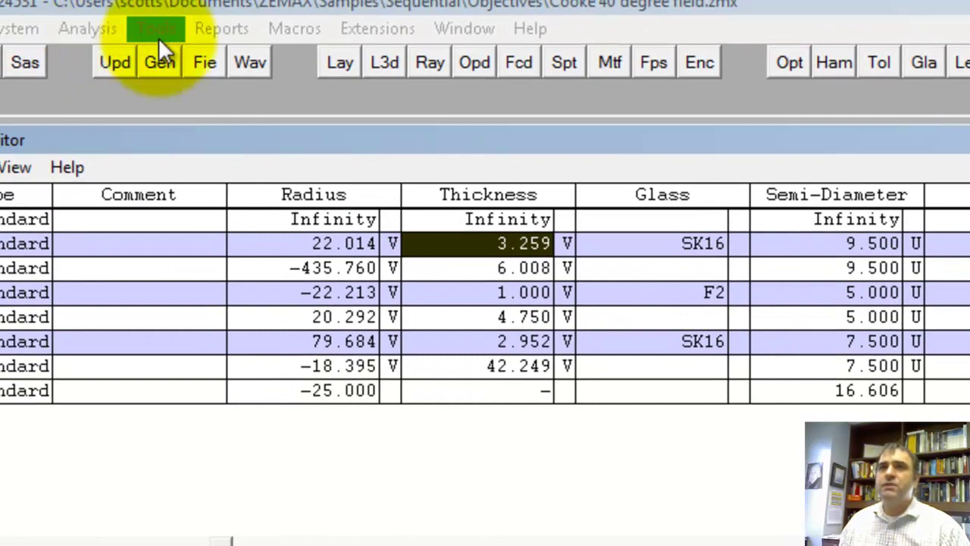
click(372, 249)
key(Down)
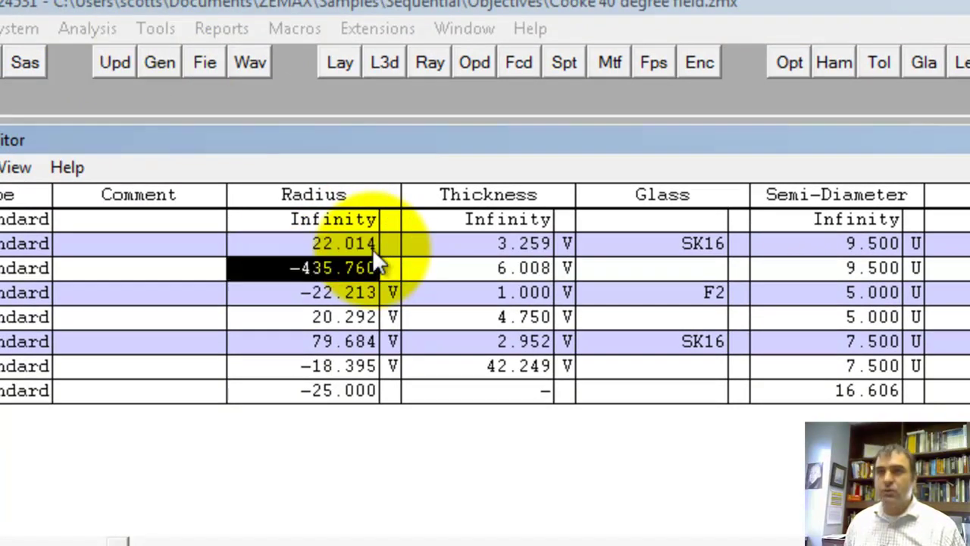
key(Up)
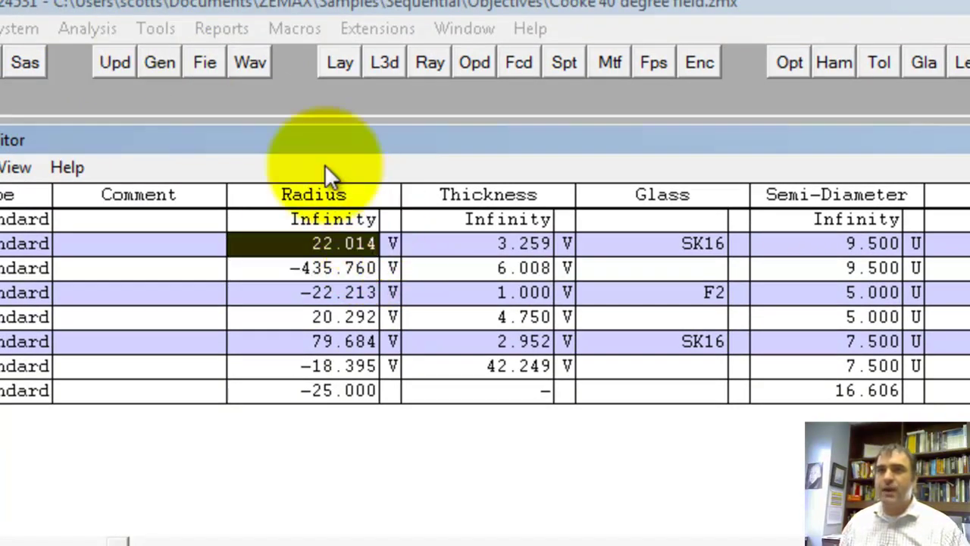
Step: Remove all lens variables, then make only surface 6's 42.249 thickness variable
click(79, 29)
mouse_move(159, 31)
mouse_move(162, 58)
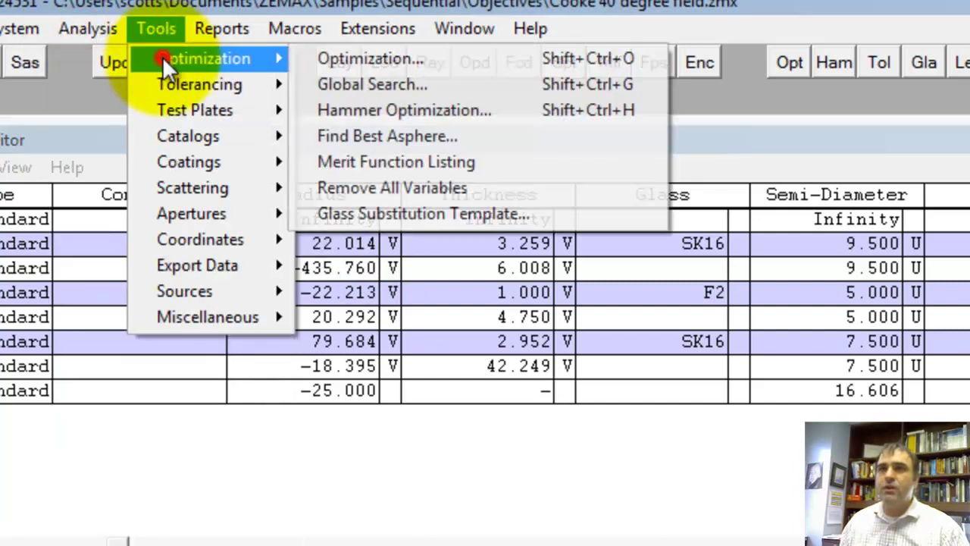
click(386, 187)
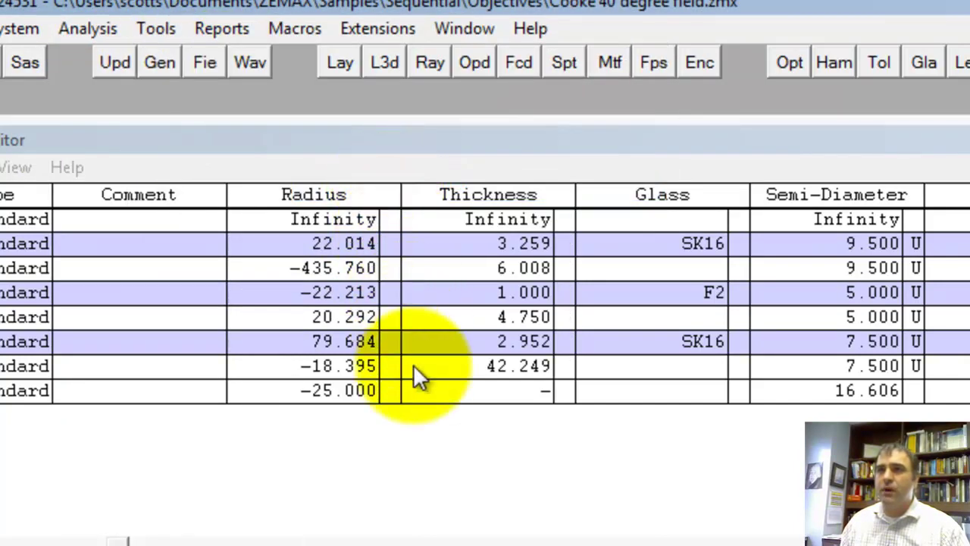
click(481, 371)
key(ctrl+z)
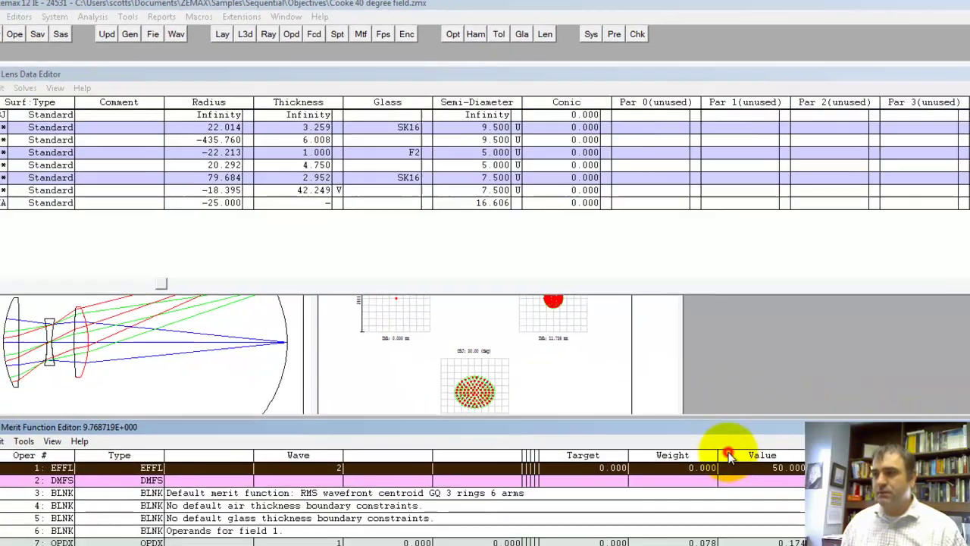
click(634, 416)
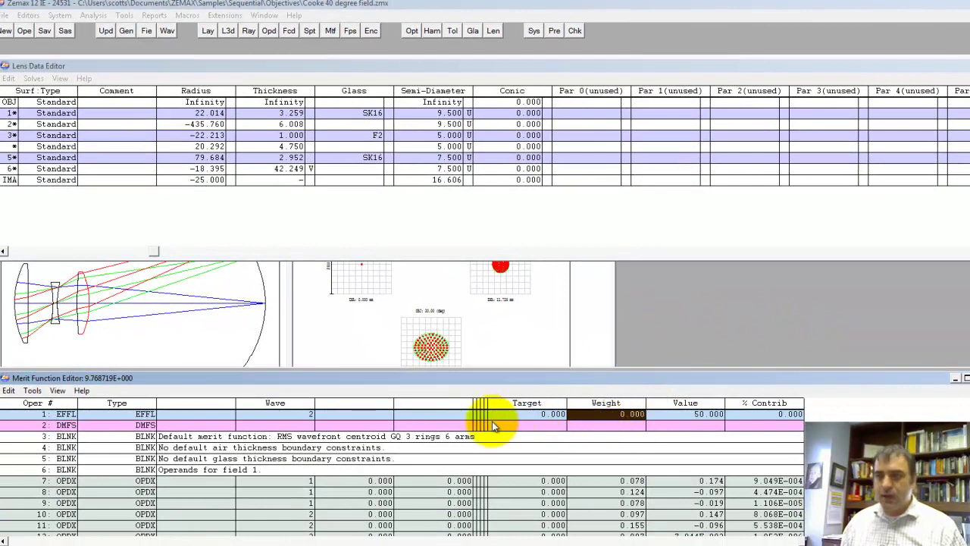
Step: Optimize surface 6's thickness alone, moving it from 42.249 to 45.332 for a 63.20116 mm length
click(217, 325)
click(378, 322)
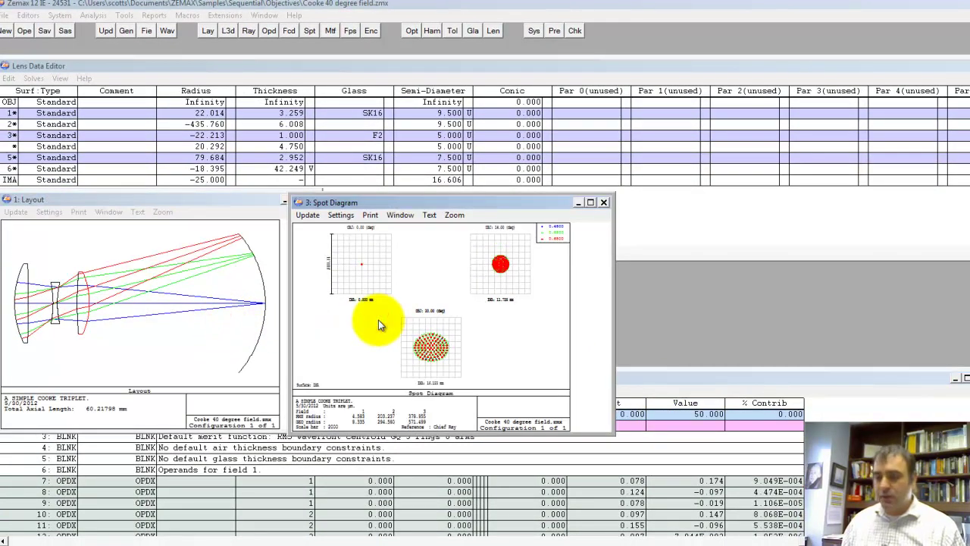
drag(379, 320, 369, 291)
key(ctrl+shift+o)
key(Return)
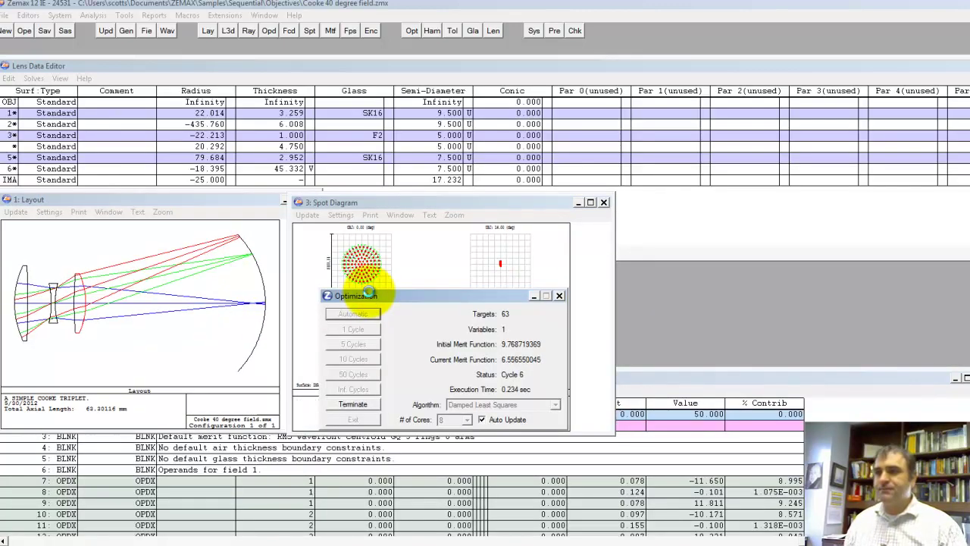
click(353, 419)
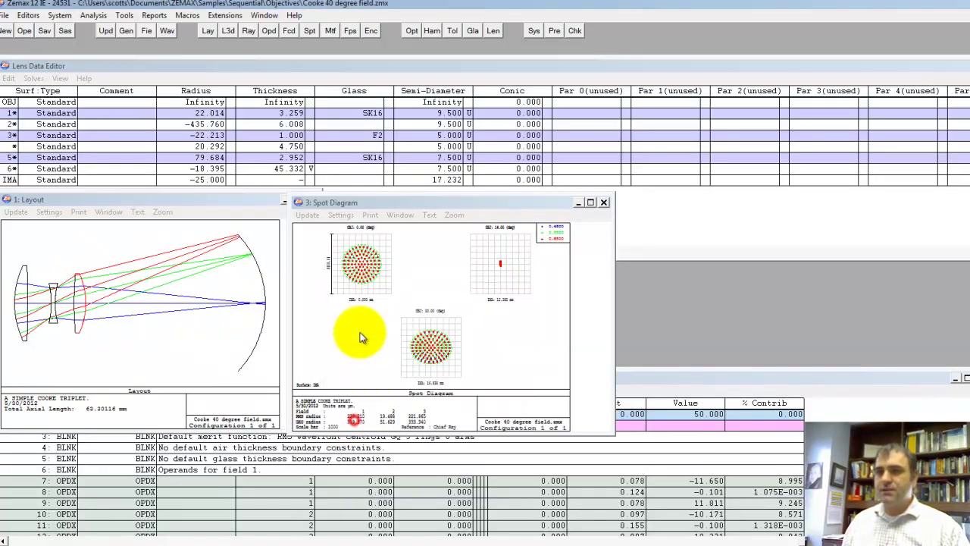
Step: Make the -25.000 image radius variable and enter 25 for the back-focus thickness
click(204, 182)
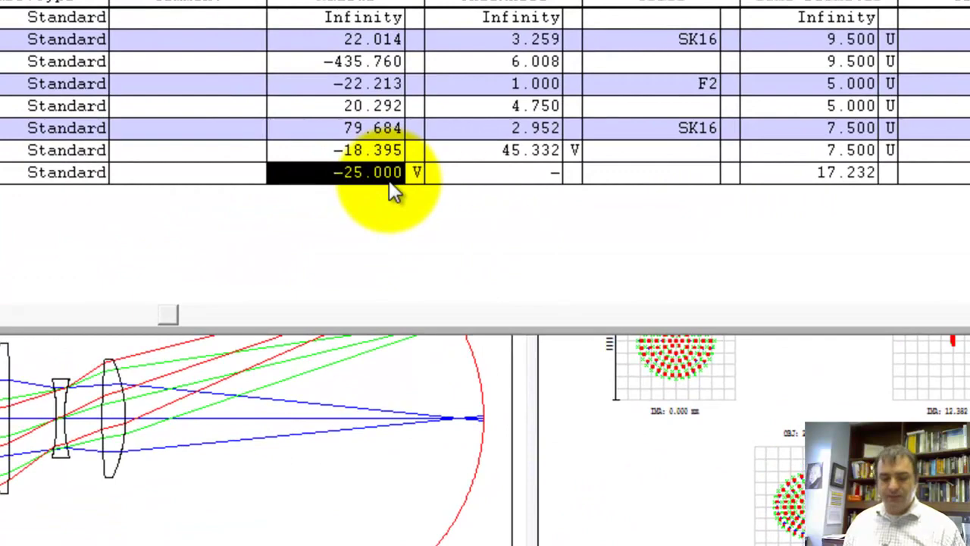
click(402, 386)
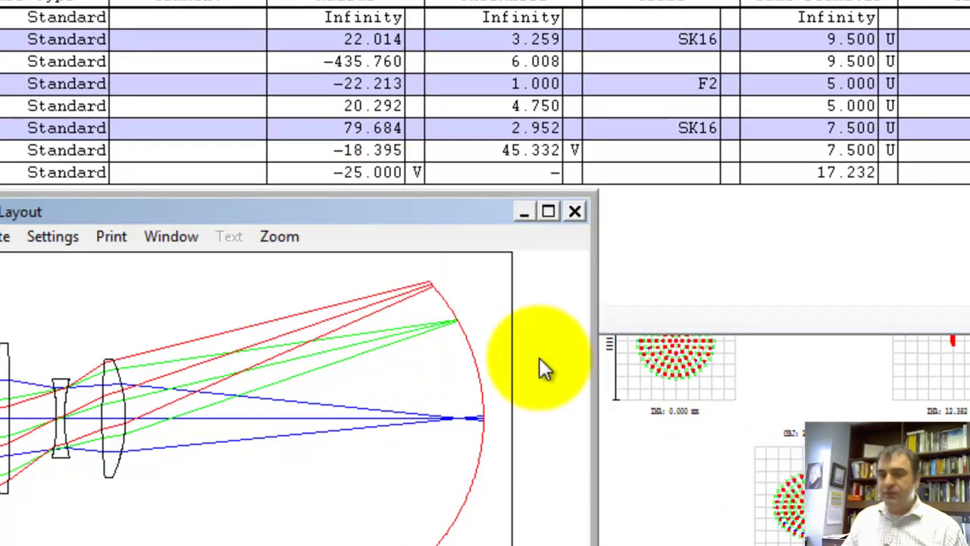
click(531, 156)
text(25)
key(Return)
Step: Reoptimize, giving image radius -697.943 and back thickness 42.299, then check the spot diagram
key(ctrl+o)
click(368, 342)
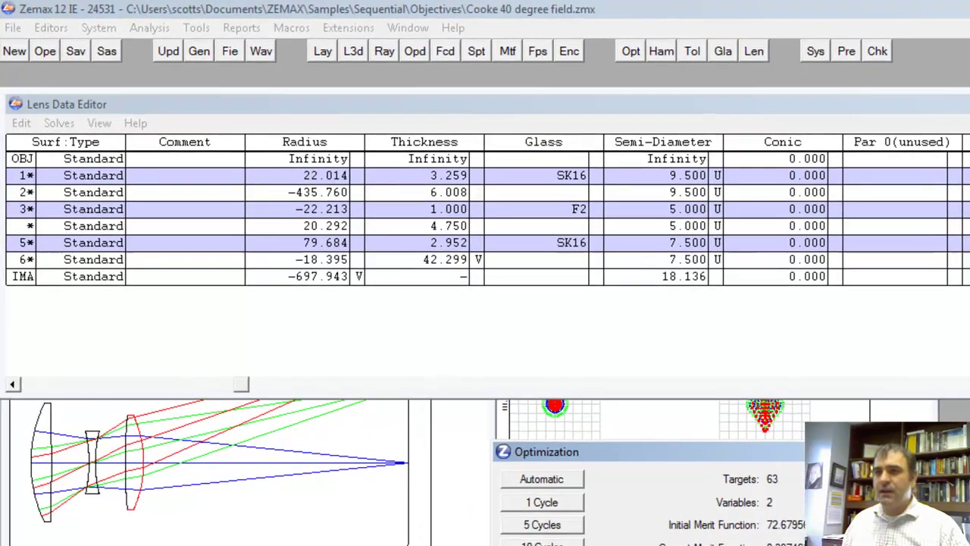
click(453, 535)
click(298, 416)
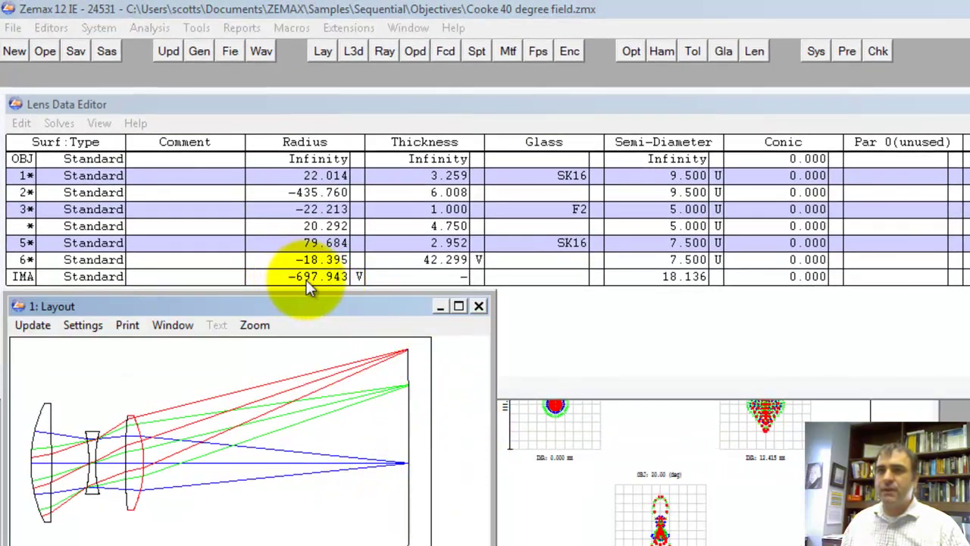
click(579, 485)
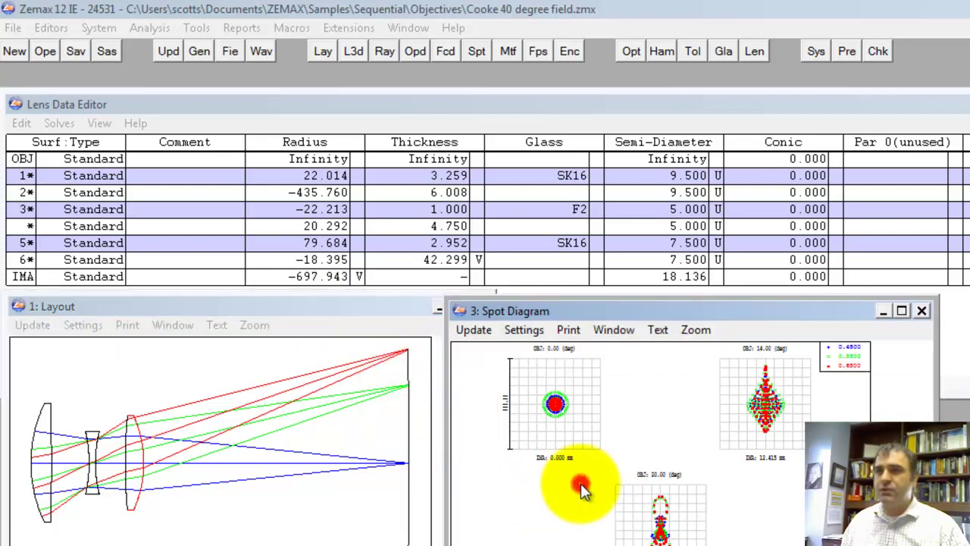